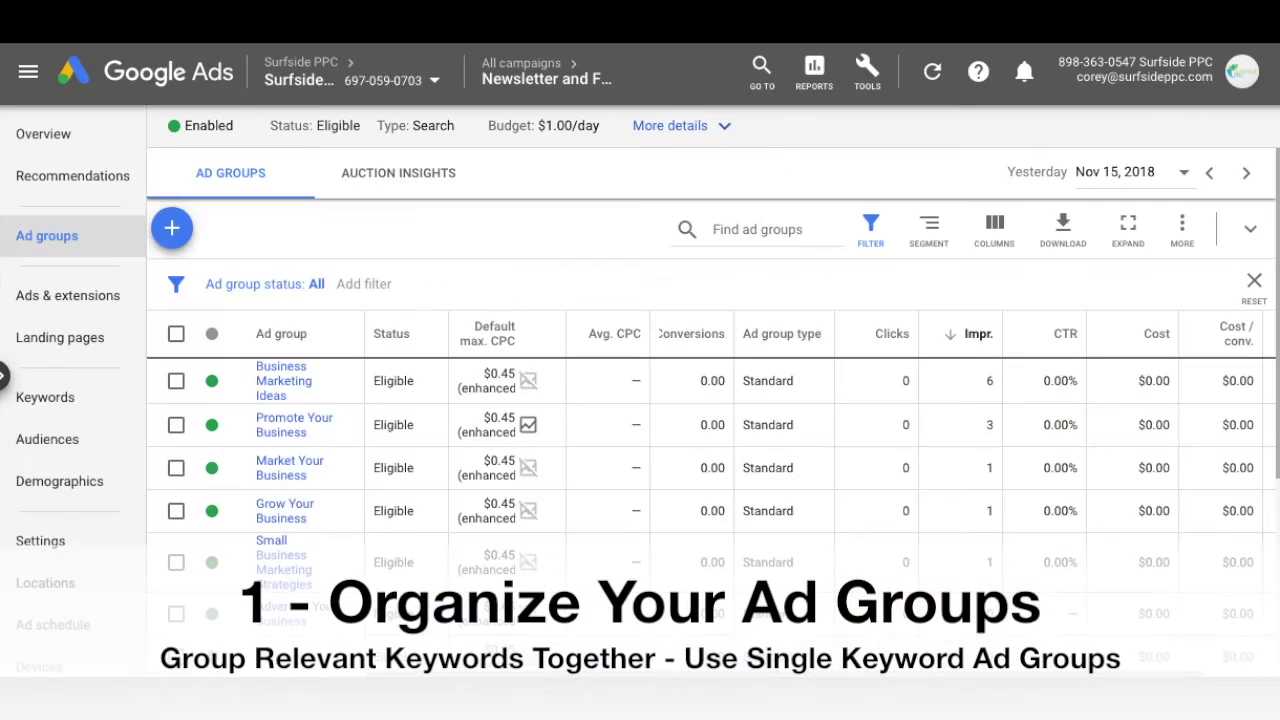
Open the Small Business Marketing Strategies ad group from the campaign's ad group list.
scroll(310, 390, "down", 1)
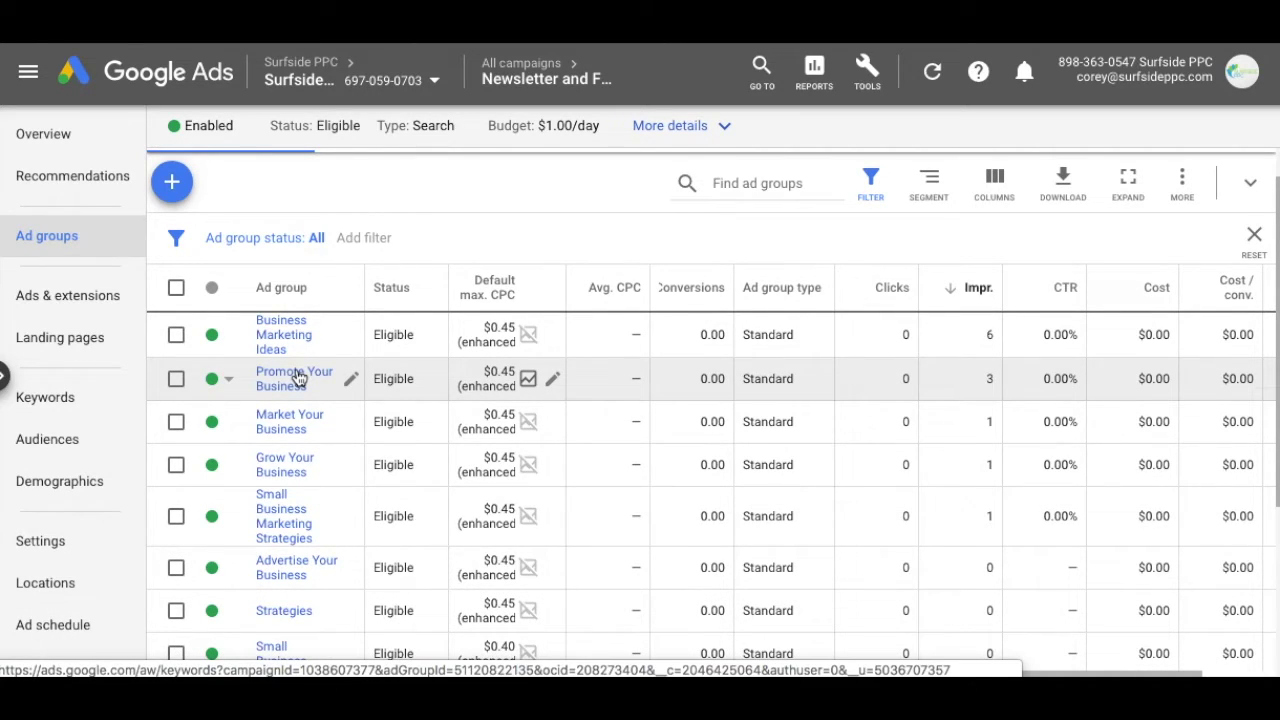
scroll(278, 440, "down", 1)
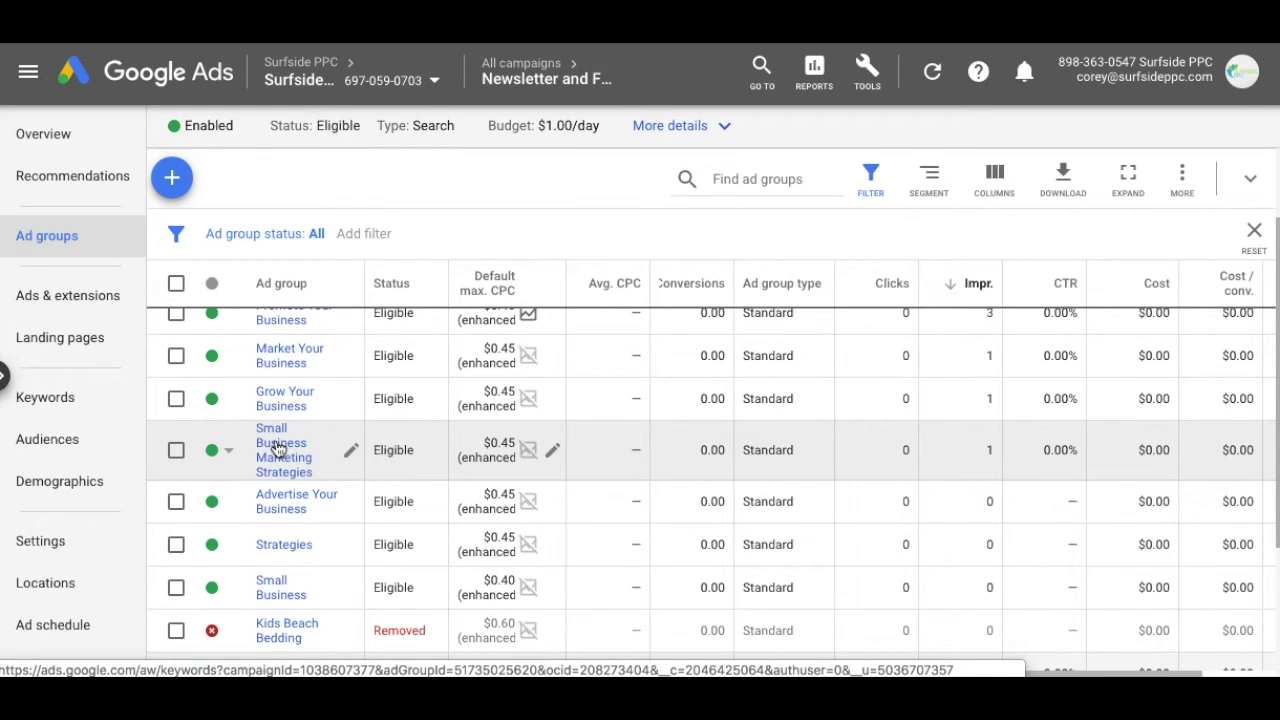
left_click(279, 450)
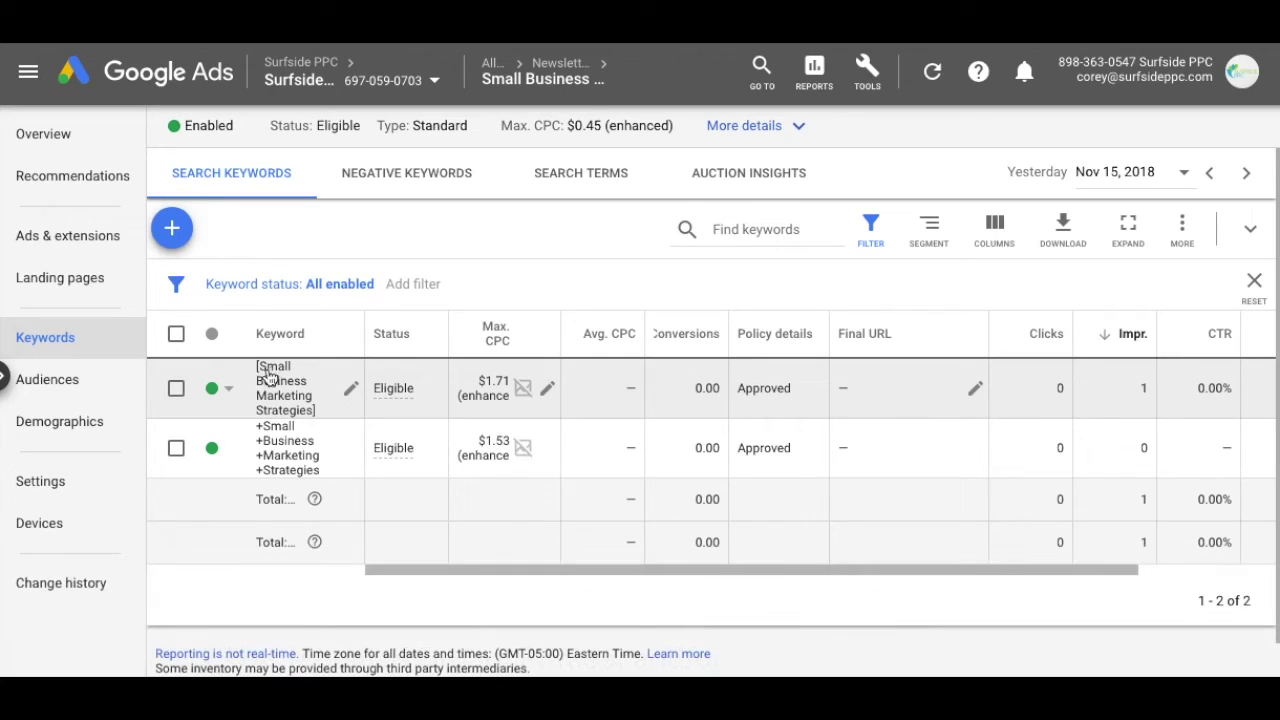
Try changing the exact match keyword Small Business Marketing Strategies to broad match, adding plus signs before Marketing and Strategies.
left_click(351, 388)
left_click(329, 462)
left_click(323, 486)
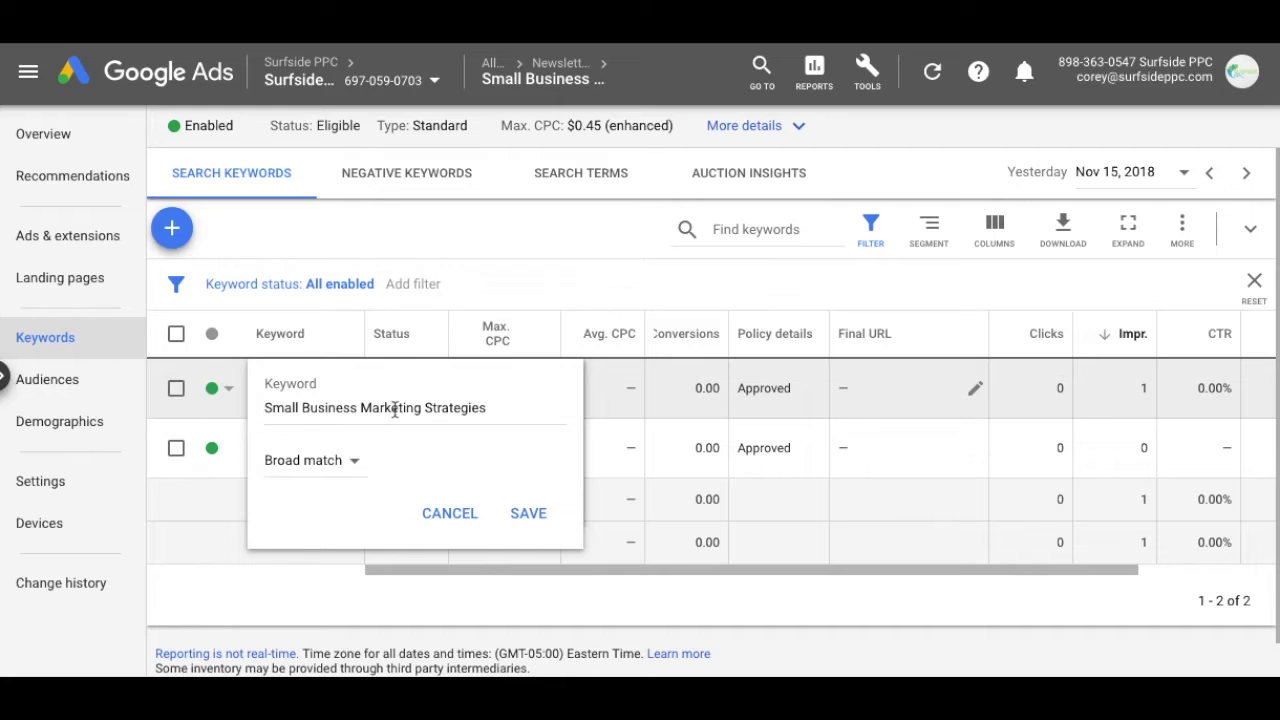
left_click(427, 408)
type("+")
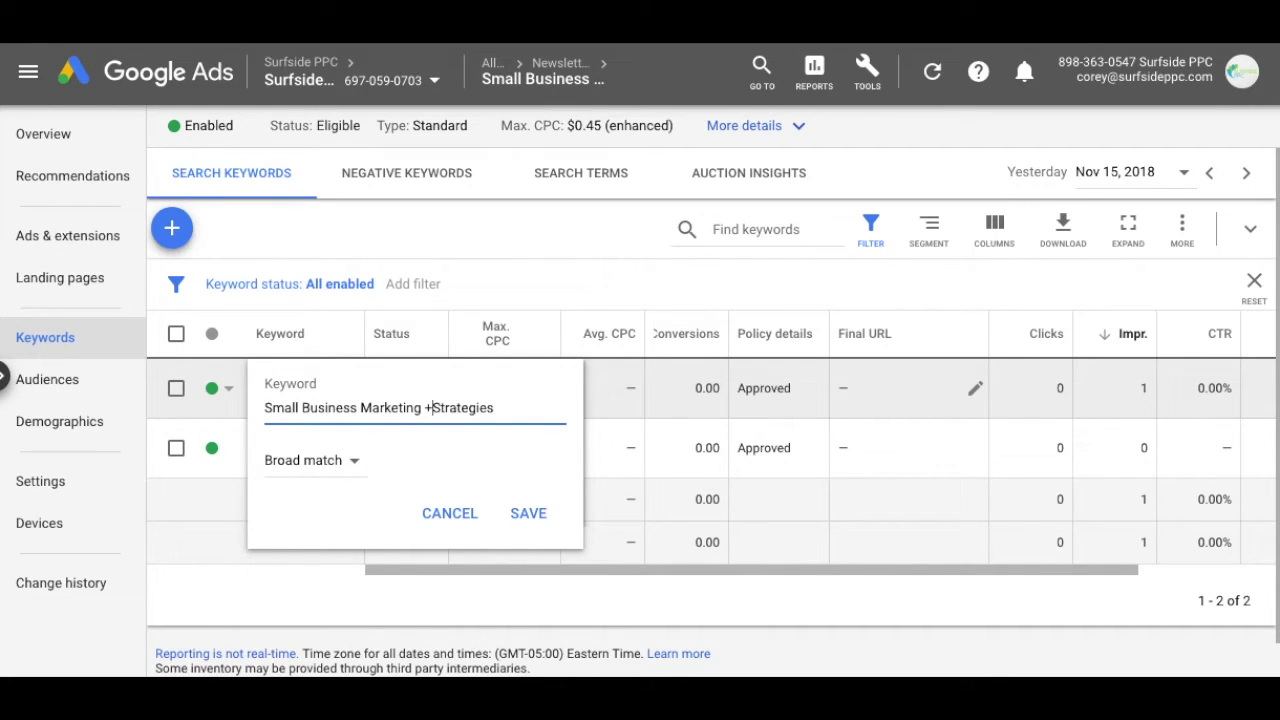
left_click(361, 408)
type("+")
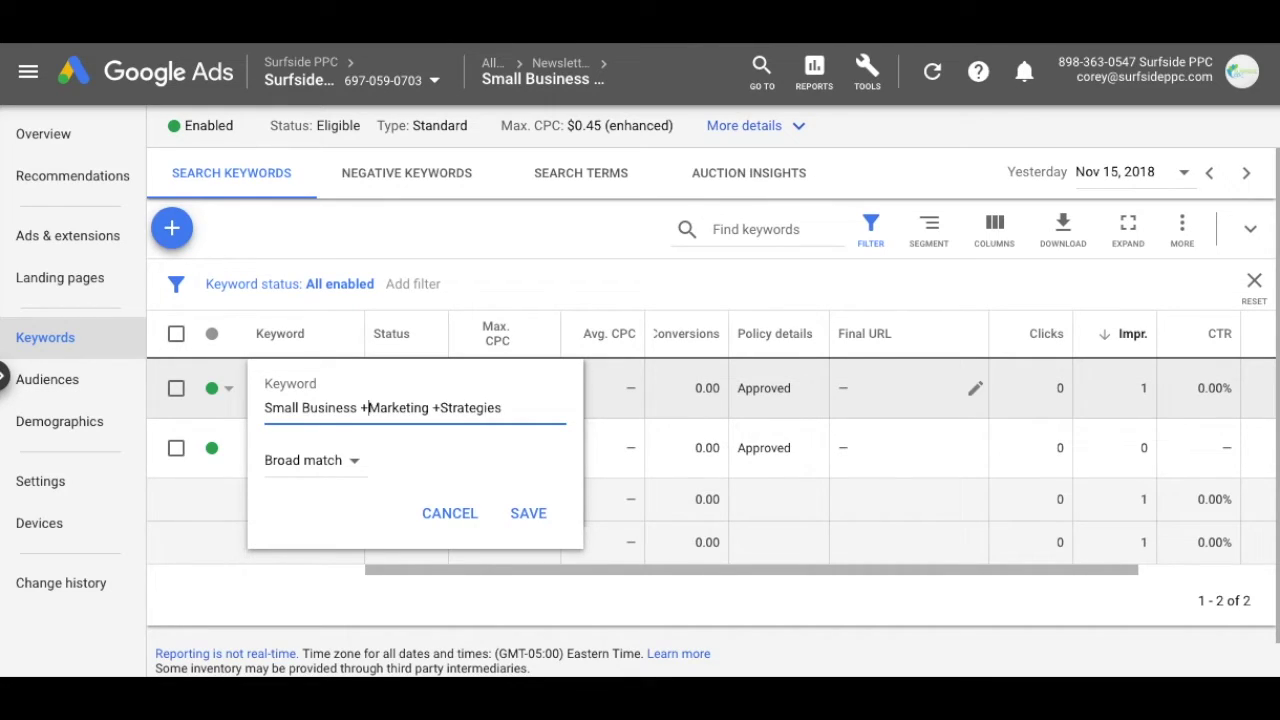
Remove the added plus signs from the keyword text and reopen its match type choices.
key("BackSpace")
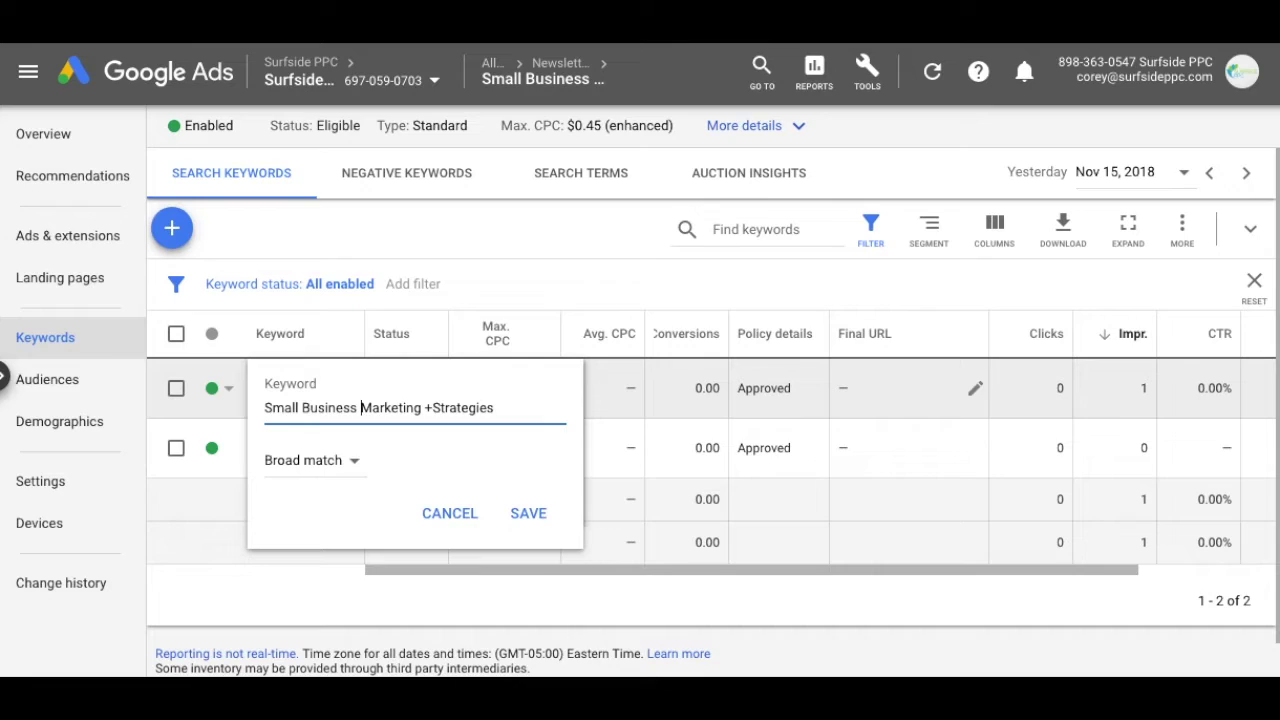
left_click(433, 408)
key("BackSpace")
left_click(336, 468)
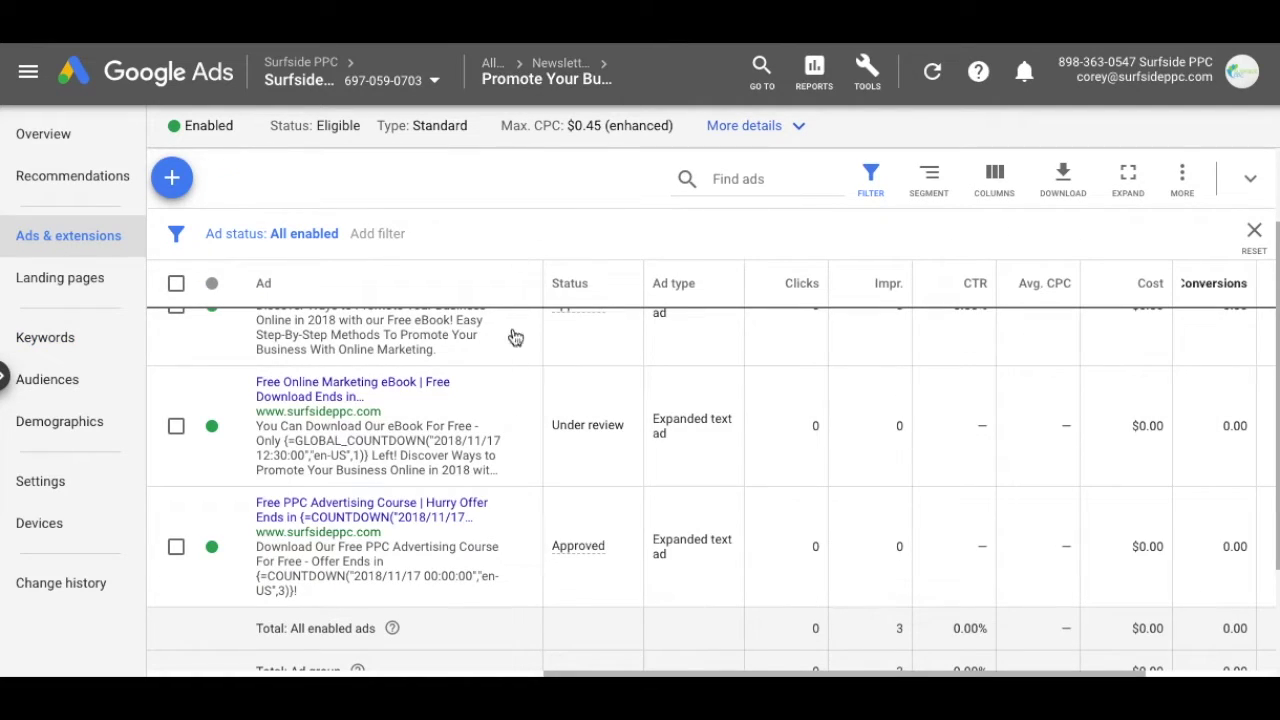
Edit the Ways To Promote Your Business ad, making Headline 1 the keyword insertion {KeyWord:Ways To Promote Your Business}.
scroll(508, 300, "up", 3)
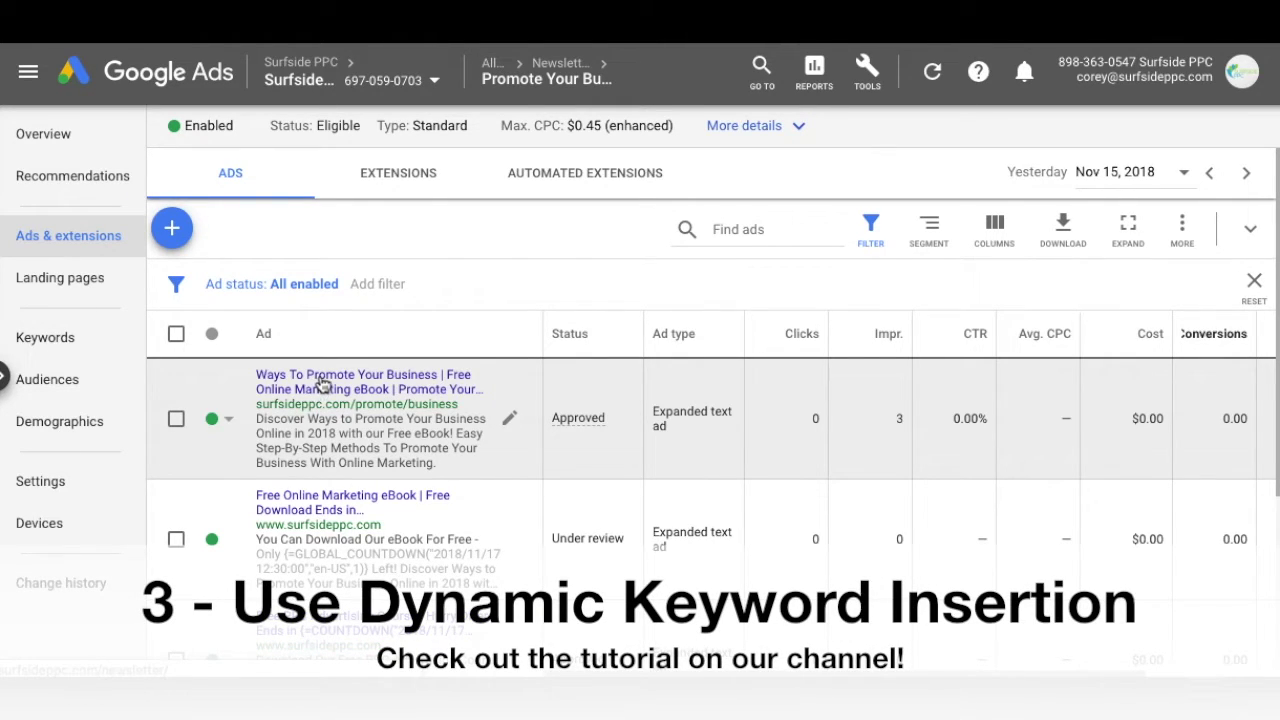
left_click(509, 420)
left_click(545, 450)
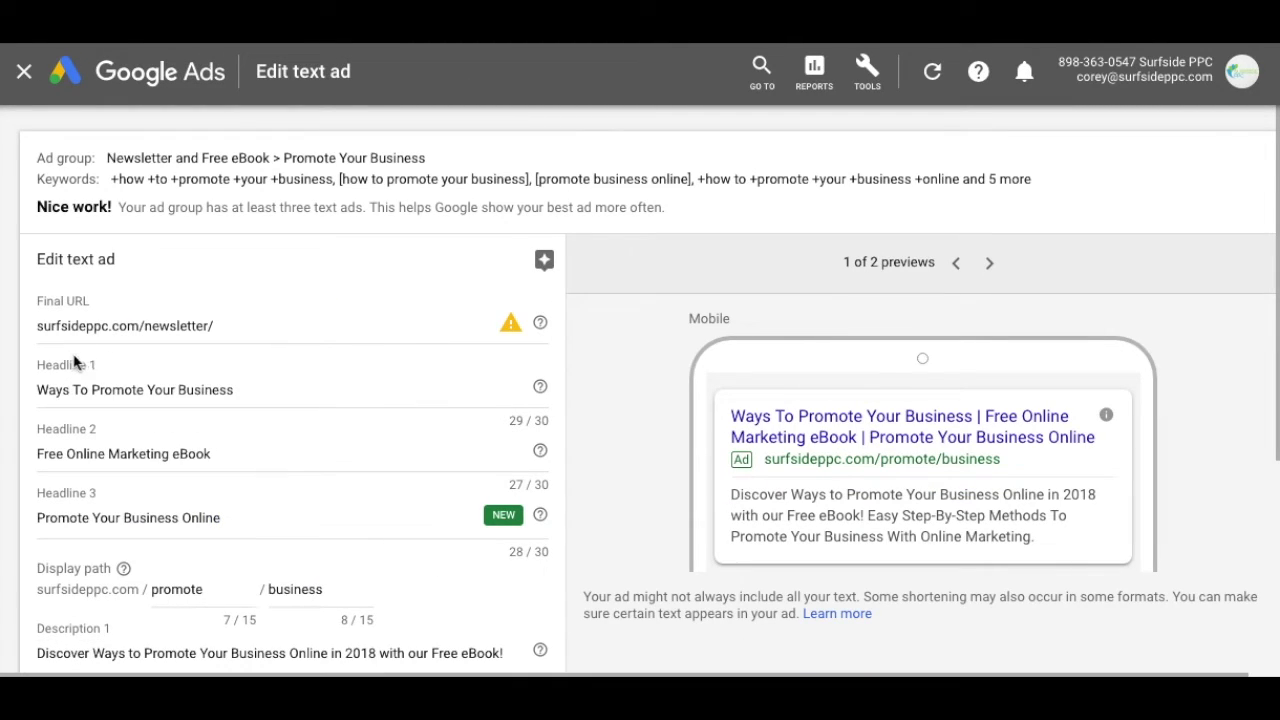
left_click(38, 394)
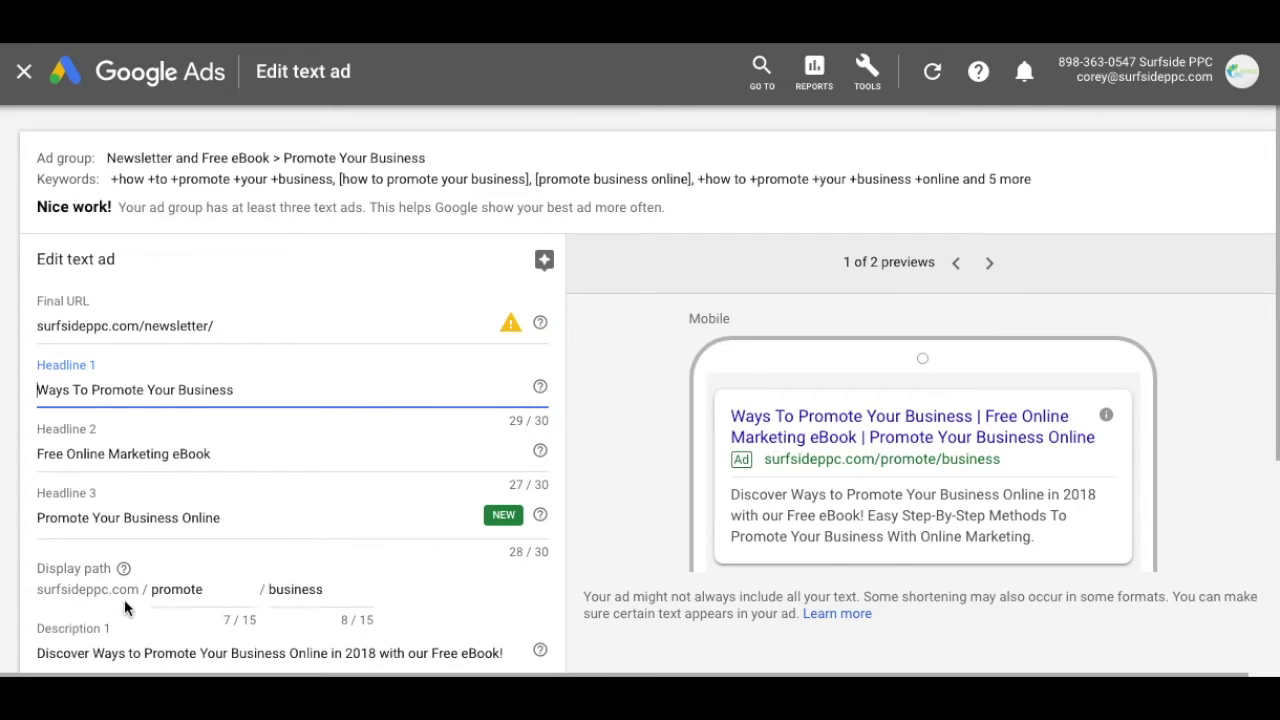
type("KeyWord:")
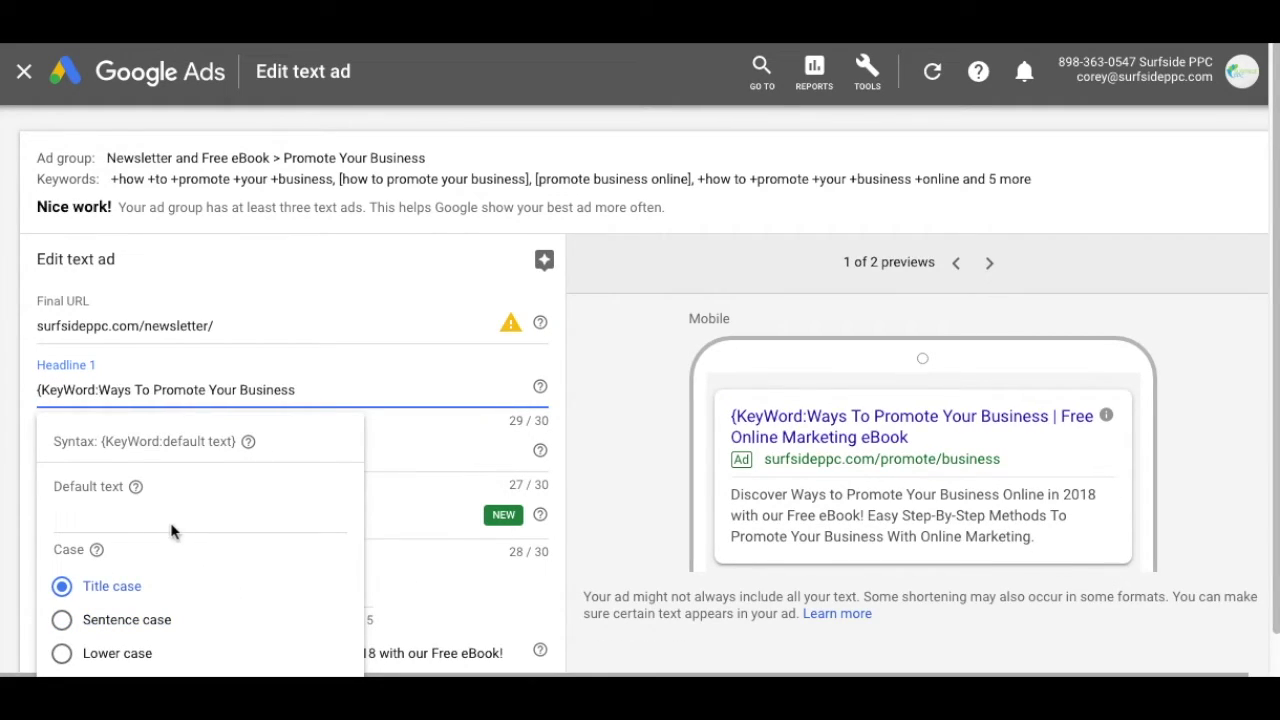
left_click(317, 392)
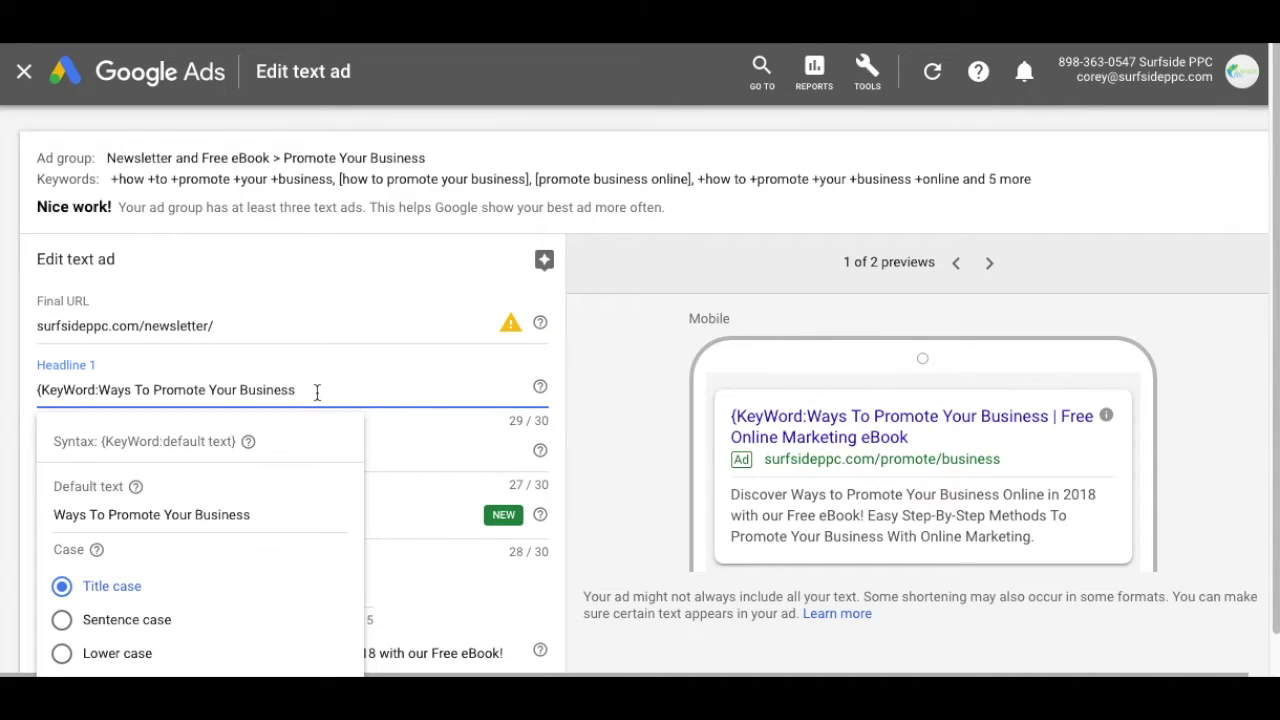
type("}")
left_click_drag(42, 390, 96, 392)
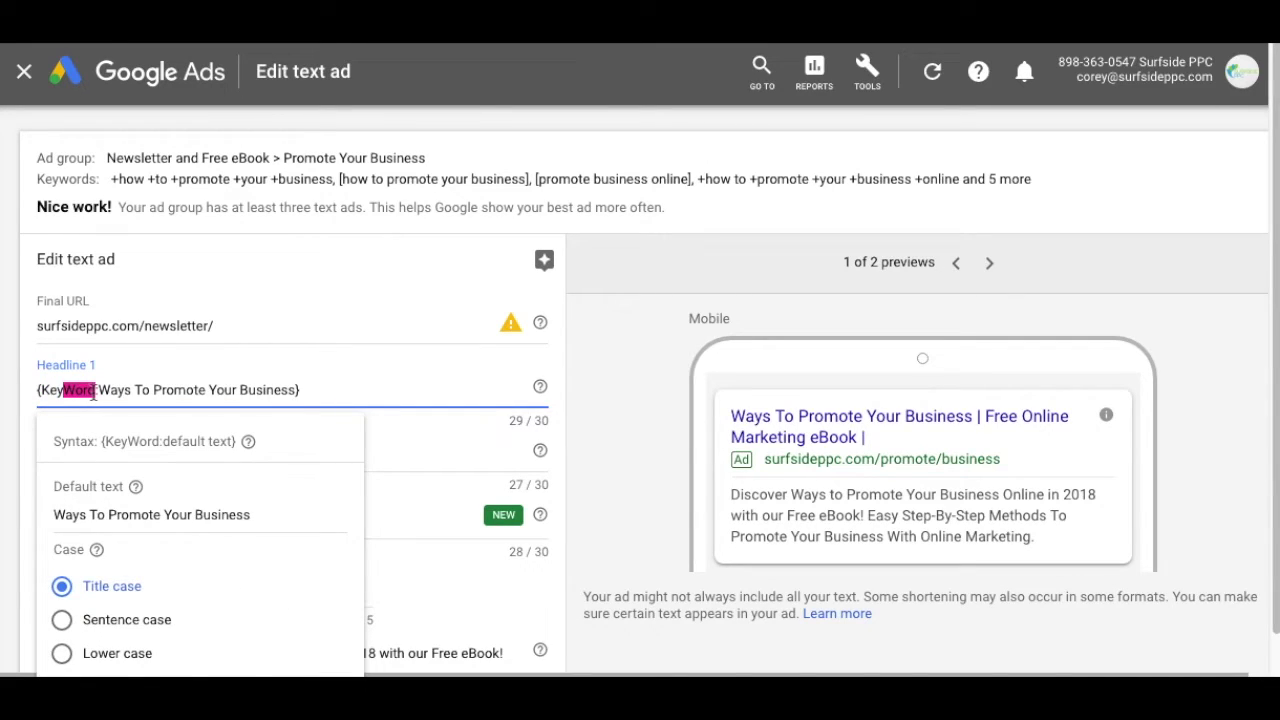
left_click(308, 390)
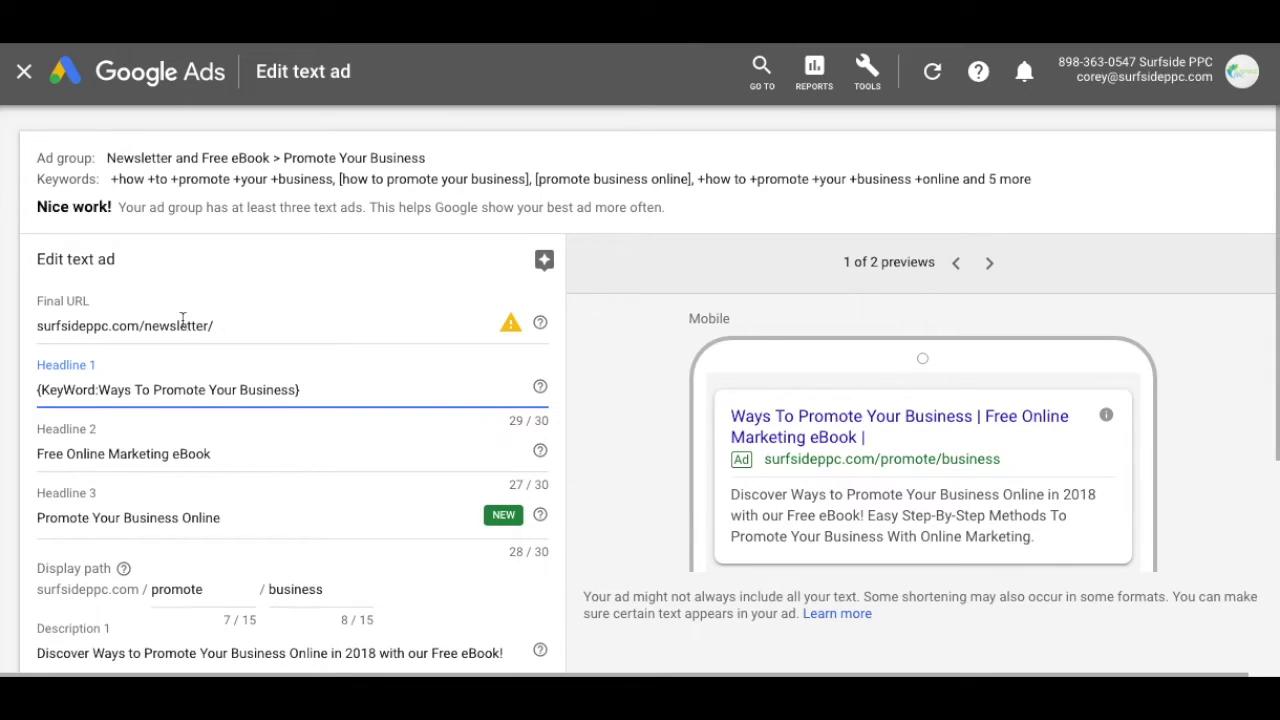
Check the ad group's keywords and replace Headline 1 with {KeyWord:How To Promote Your Business}.
left_click_drag(118, 180, 526, 185)
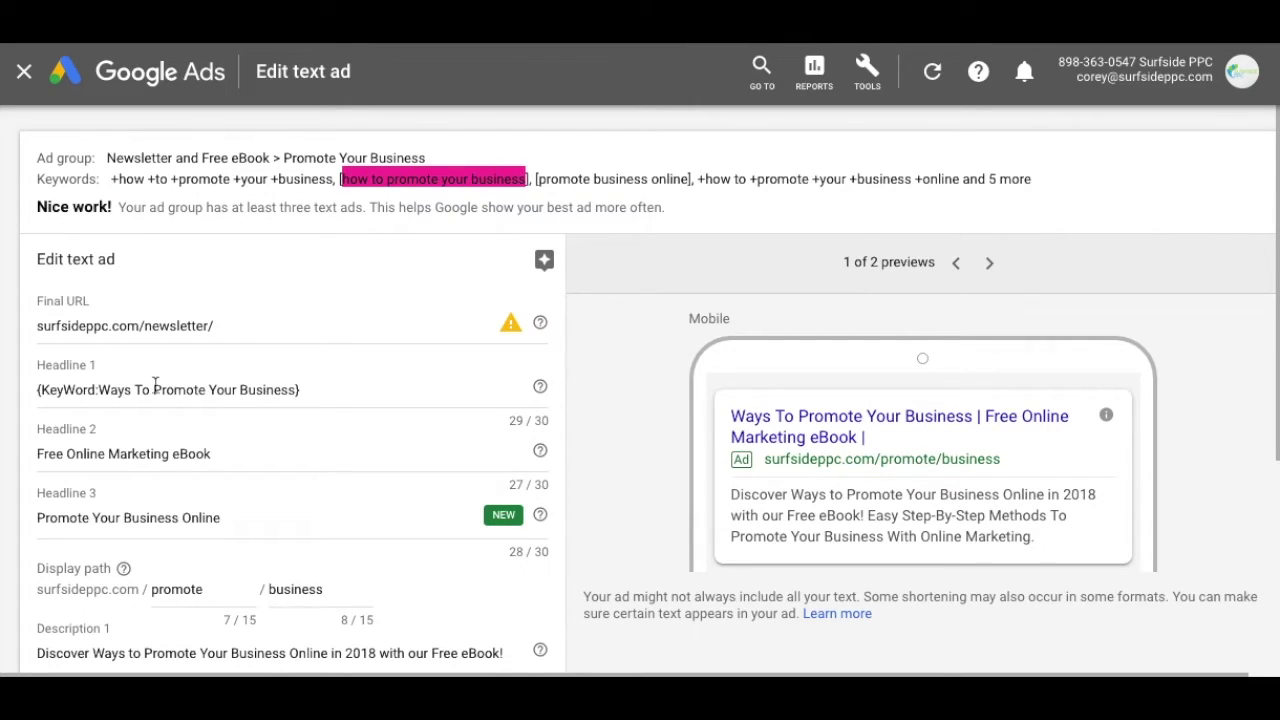
left_click(399, 176)
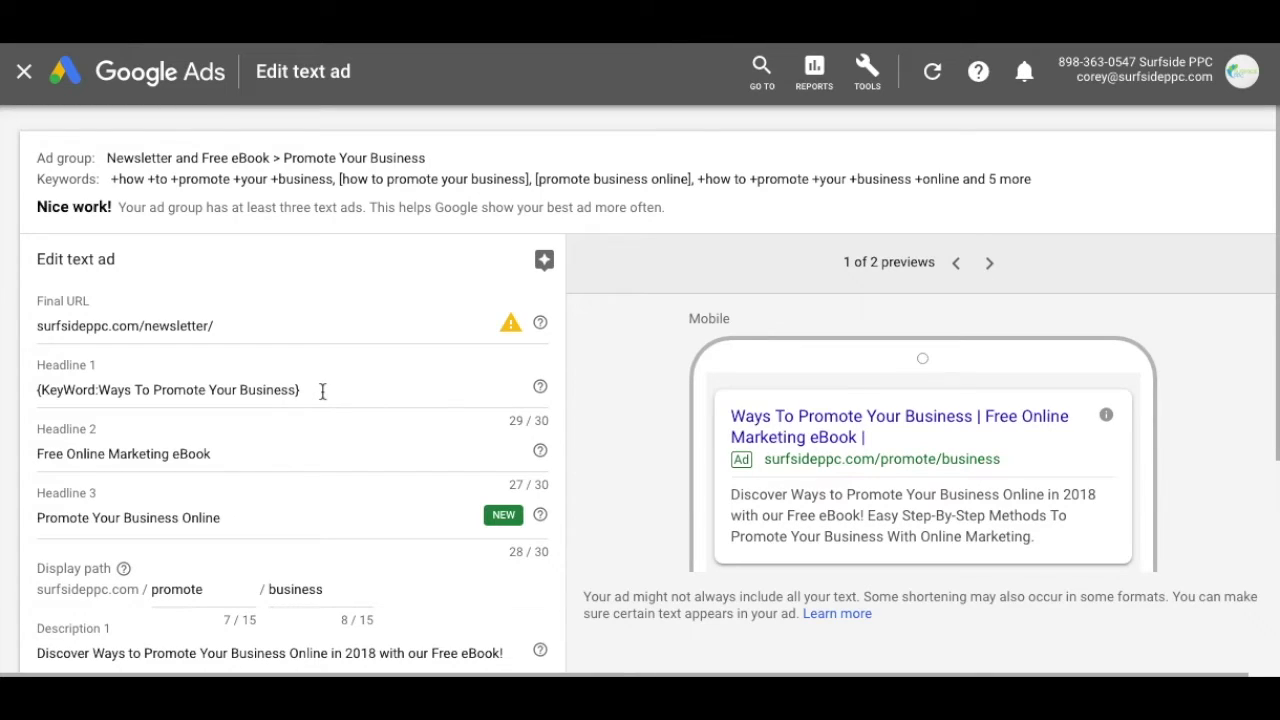
left_click_drag(322, 391, 3, 386)
type("H")
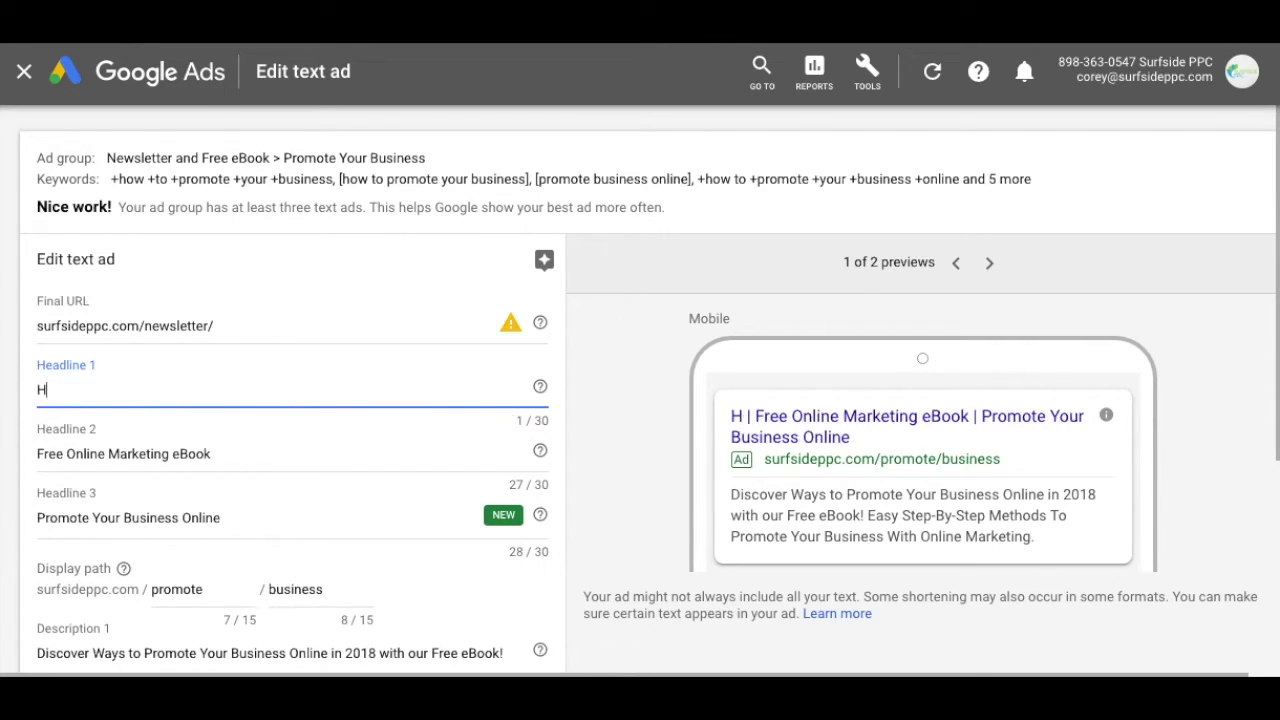
type("ow To Promote Your Business")
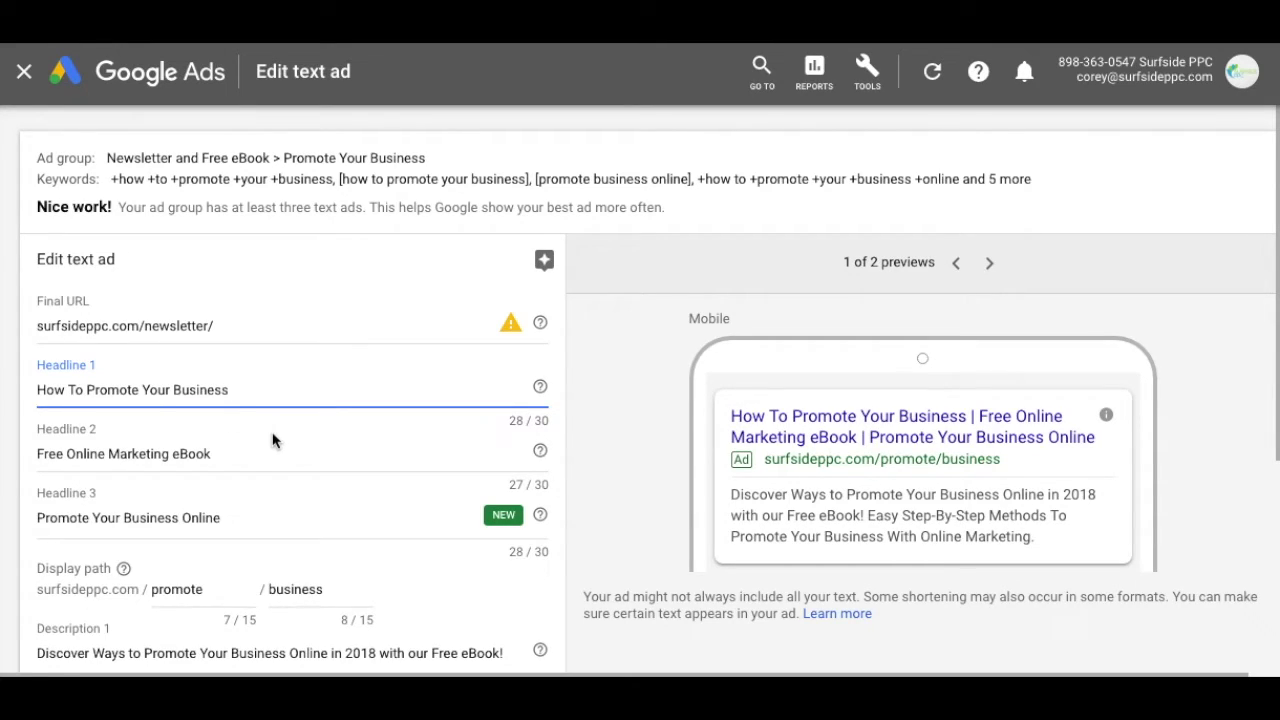
type("}")
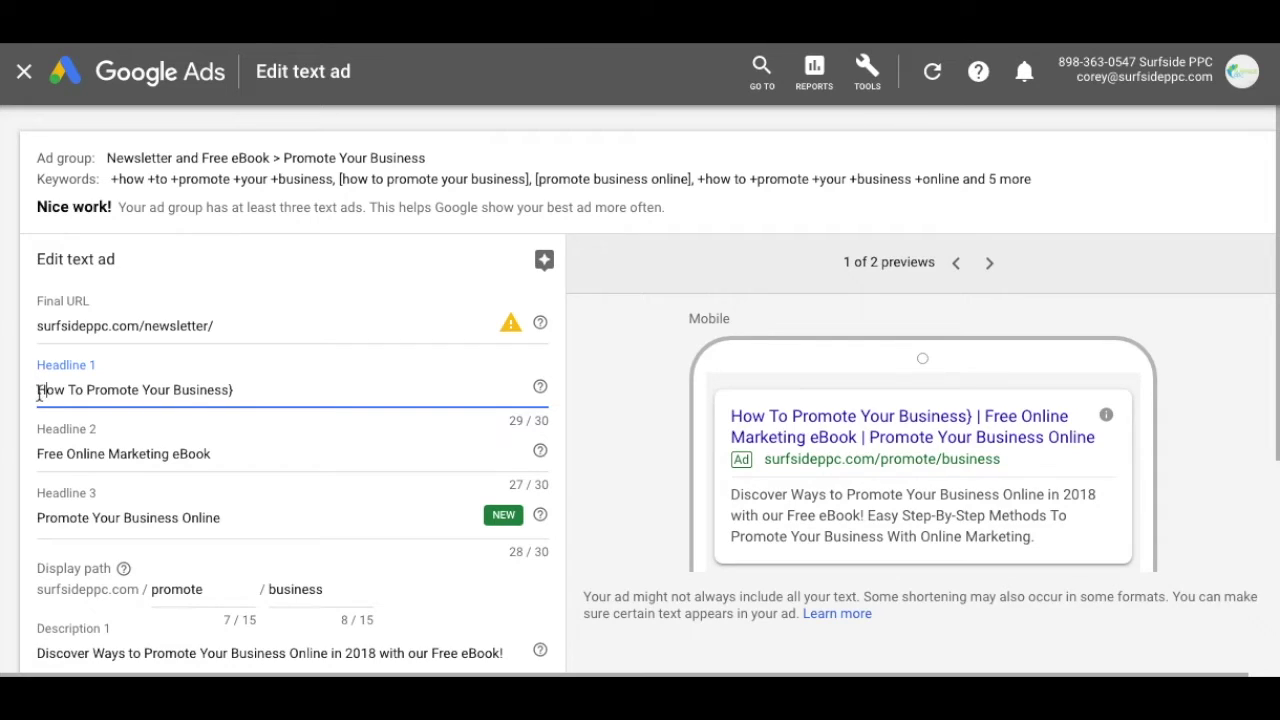
type("{KeyWord:")
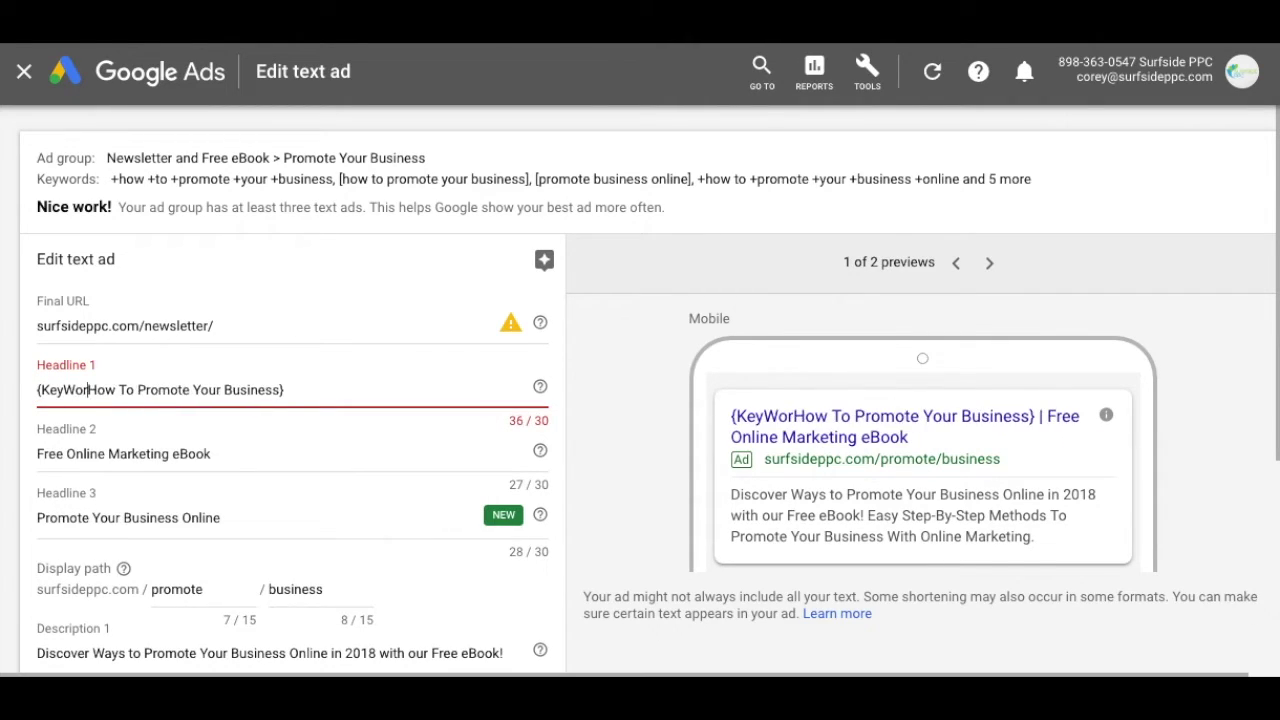
left_click(340, 392)
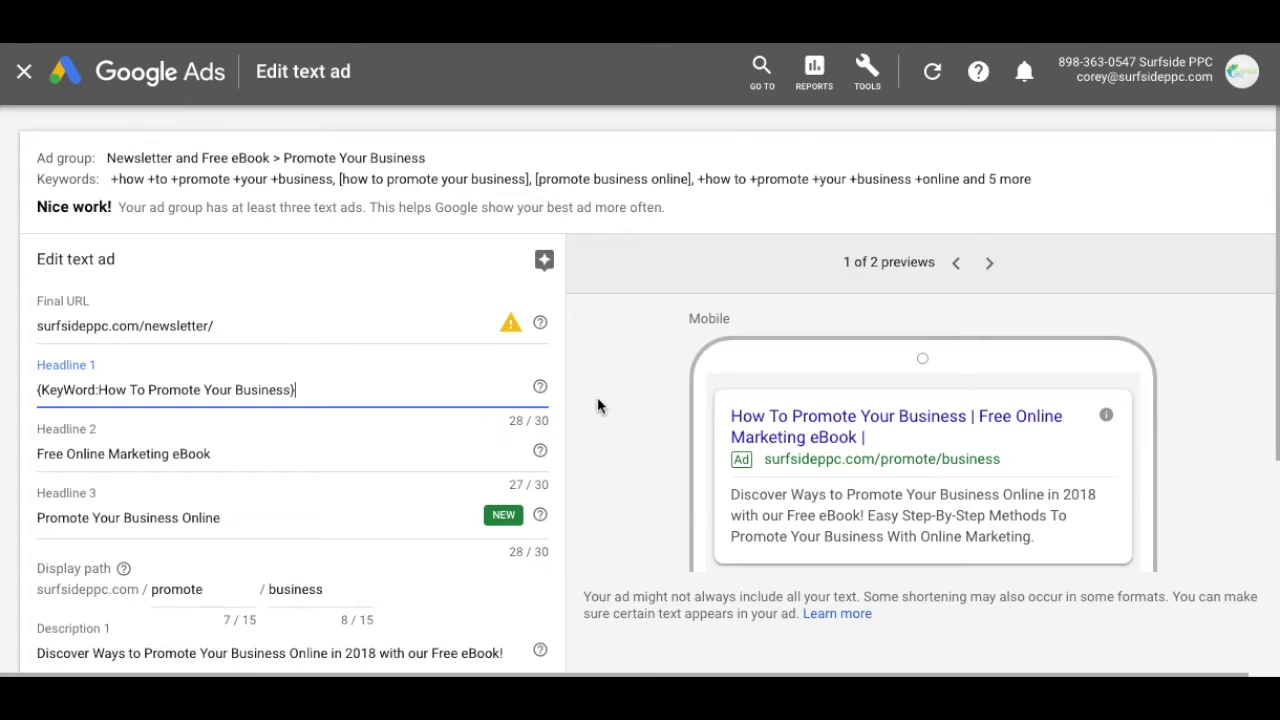
Open the Free Online Marketing eBook ad for editing and review its countdown headline and descriptions.
scroll(597, 400, "down", 2)
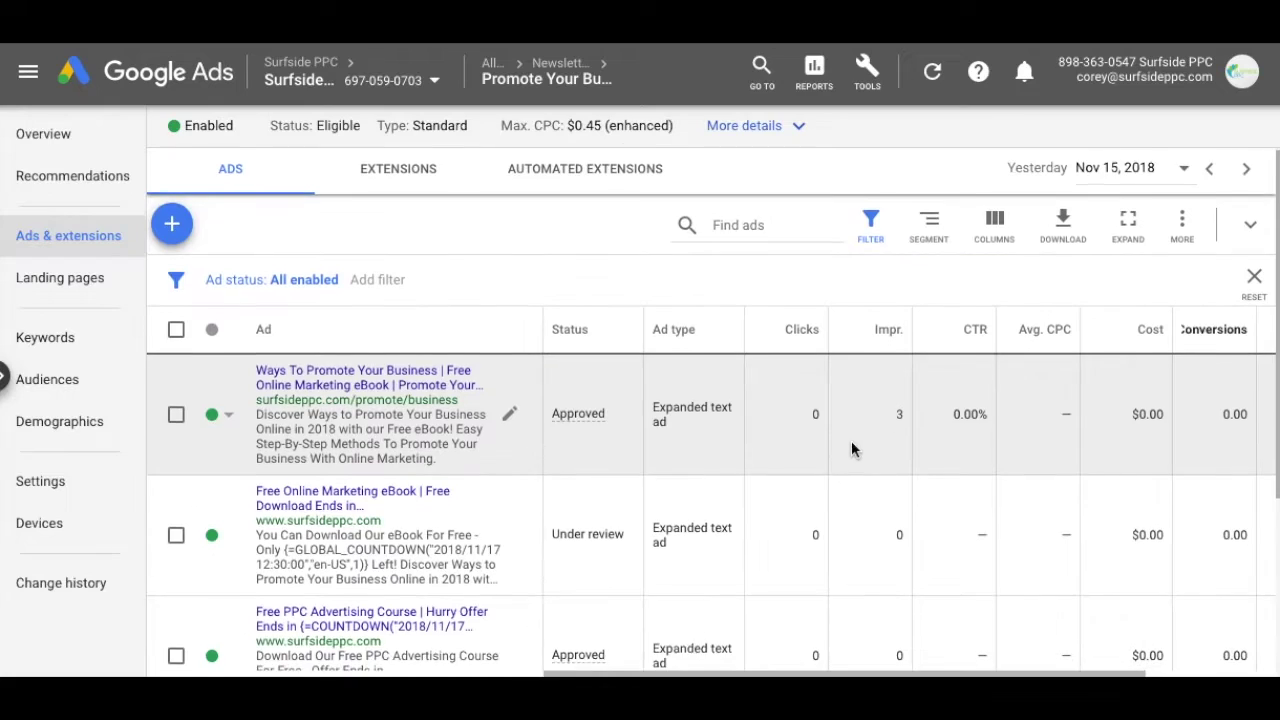
scroll(851, 449, "down", 2)
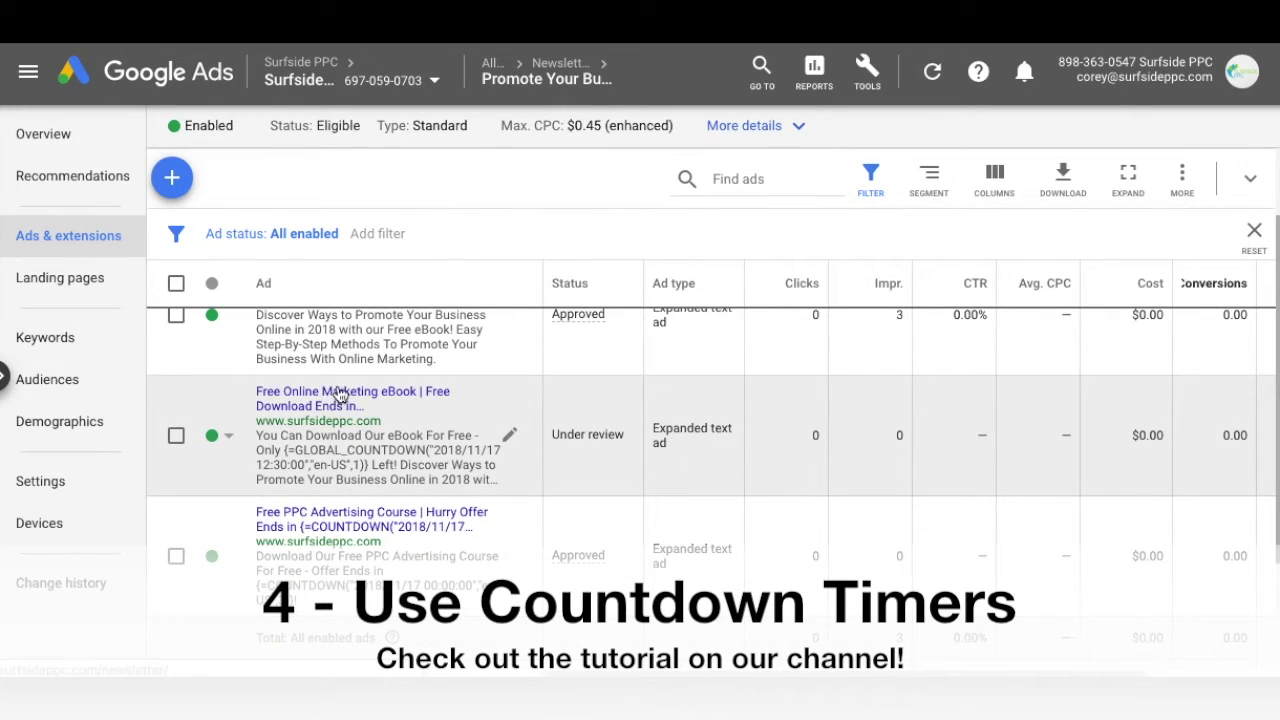
left_click(509, 436)
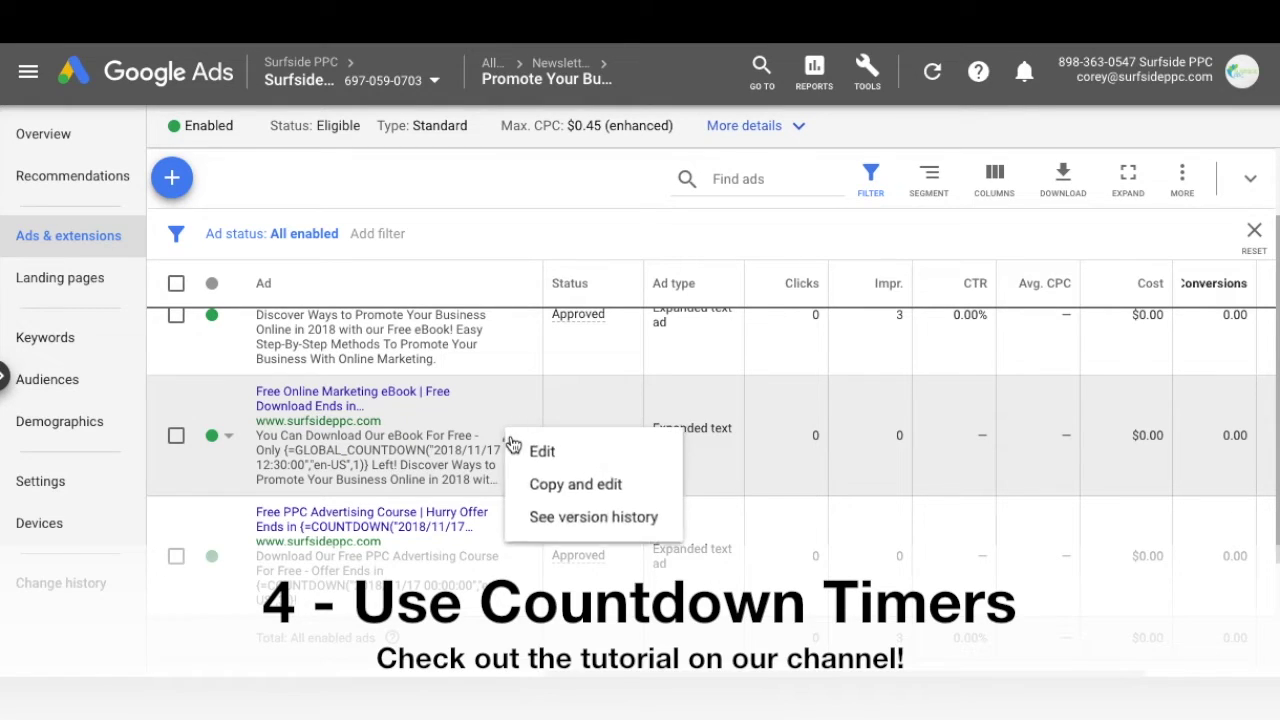
left_click(544, 451)
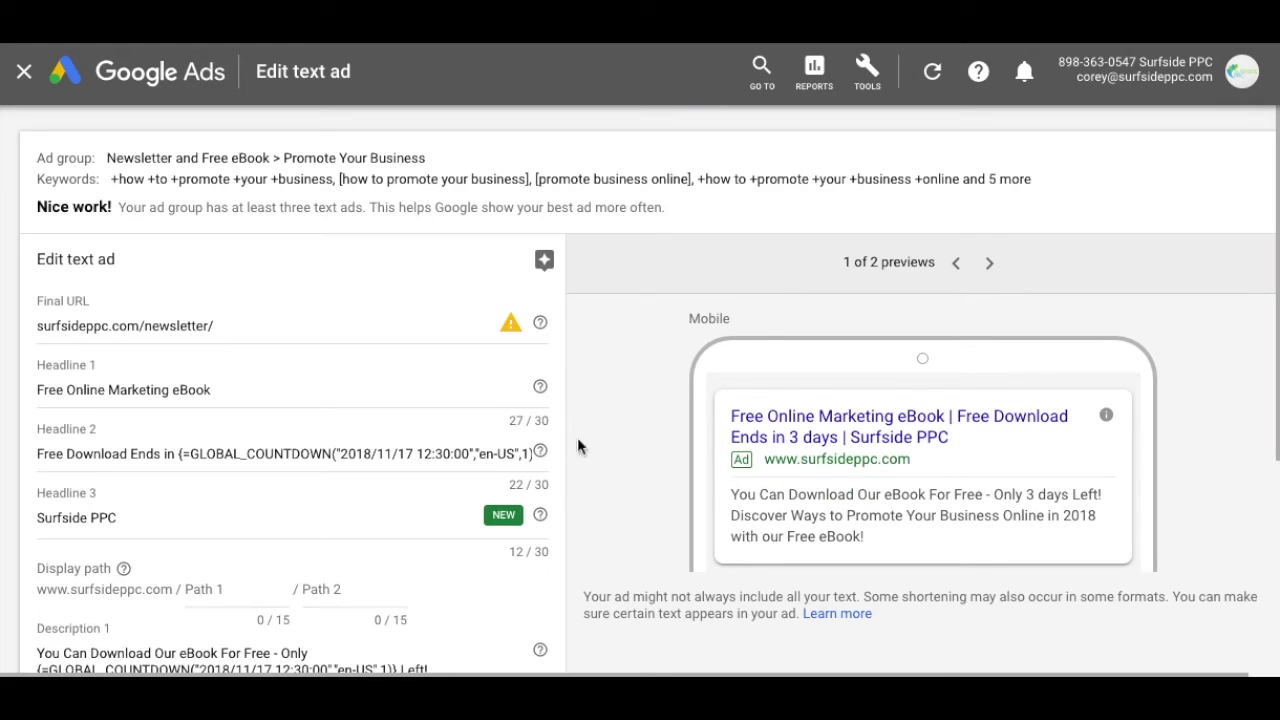
scroll(305, 478, "down", 1)
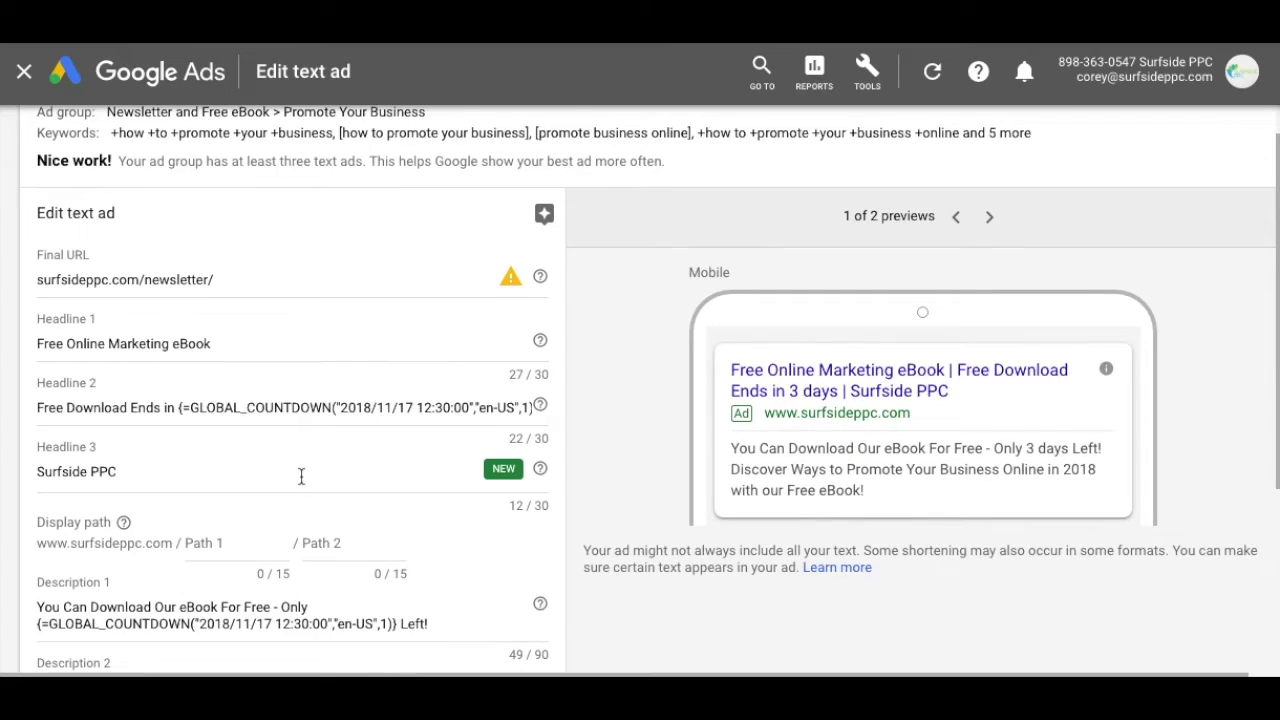
scroll(301, 475, "down", 1)
Insert a Countdown function directly after Free Online Marketing eBook in Headline 1.
left_click(226, 286)
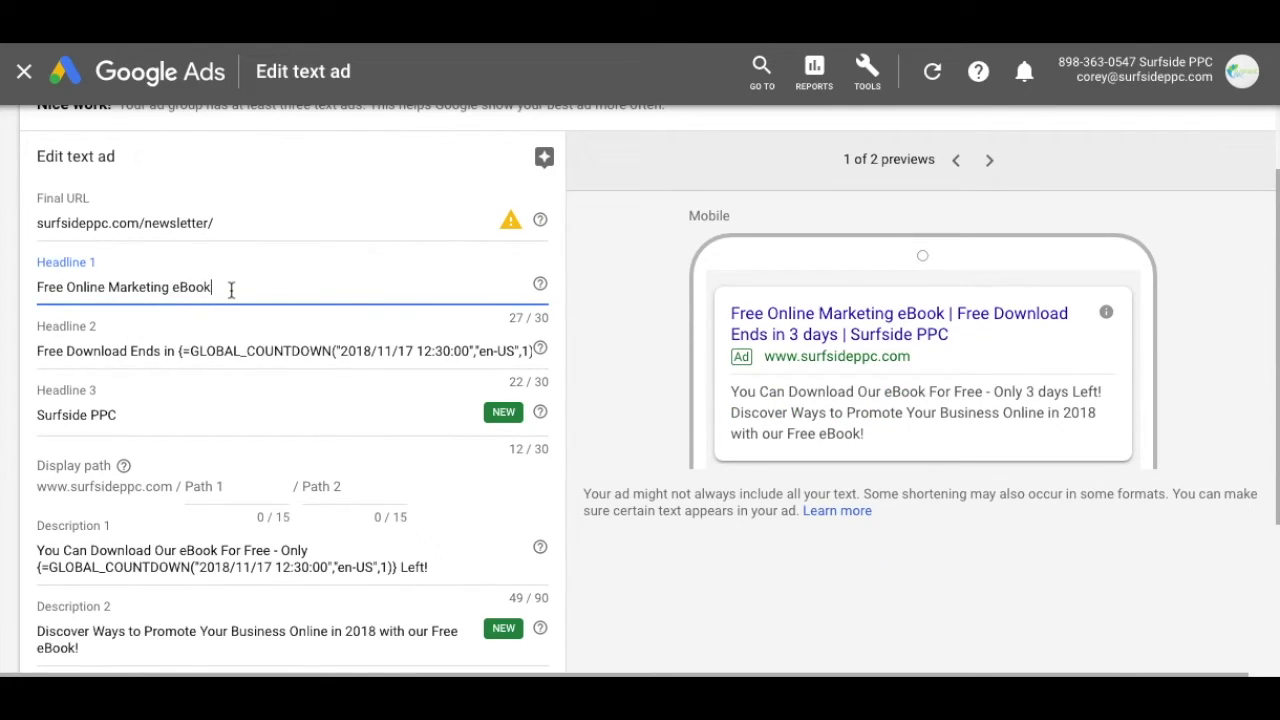
type("{")
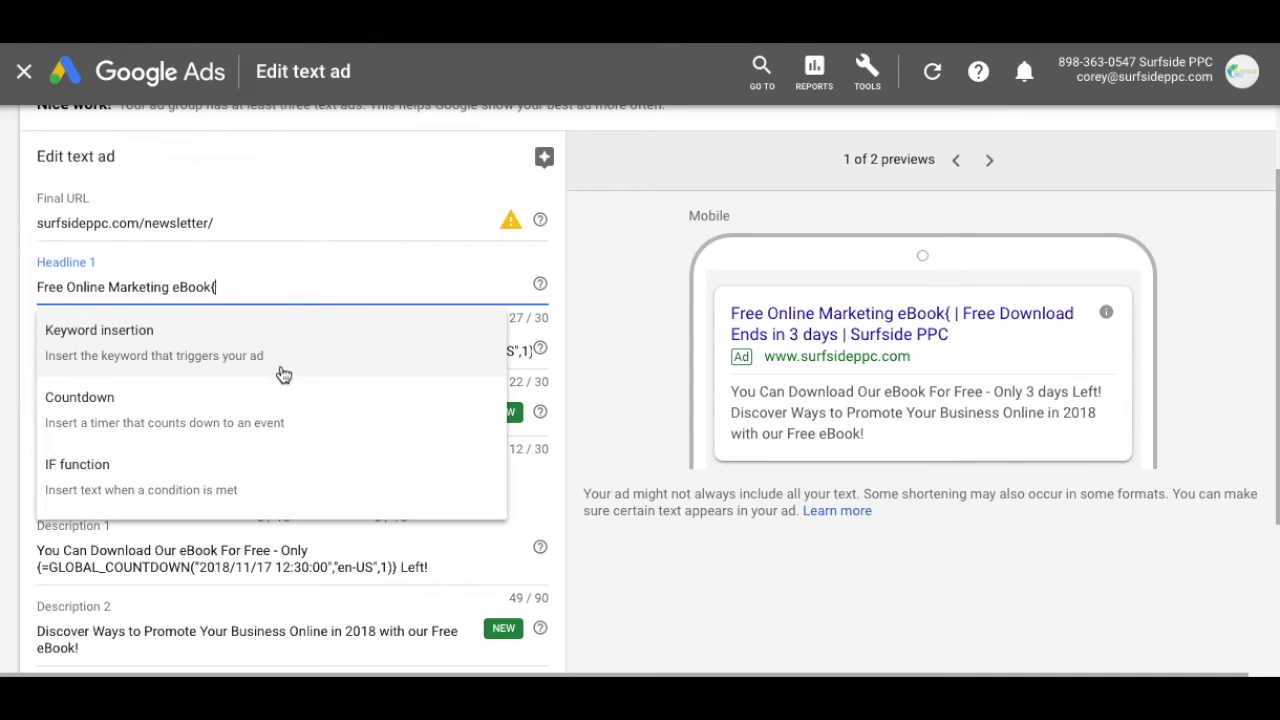
left_click(281, 400)
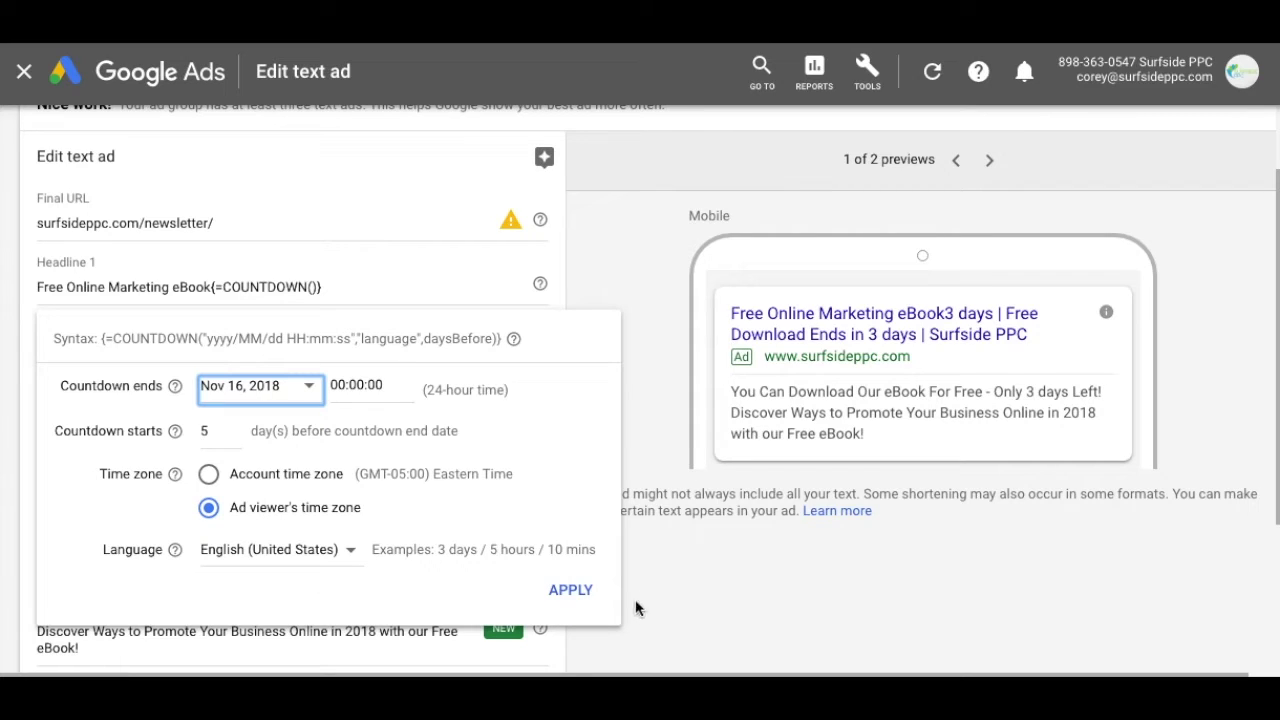
Remove the countdown code from the end of Headline 1 without applying the countdown settings.
left_click(378, 287)
left_click_drag(378, 287, 215, 287)
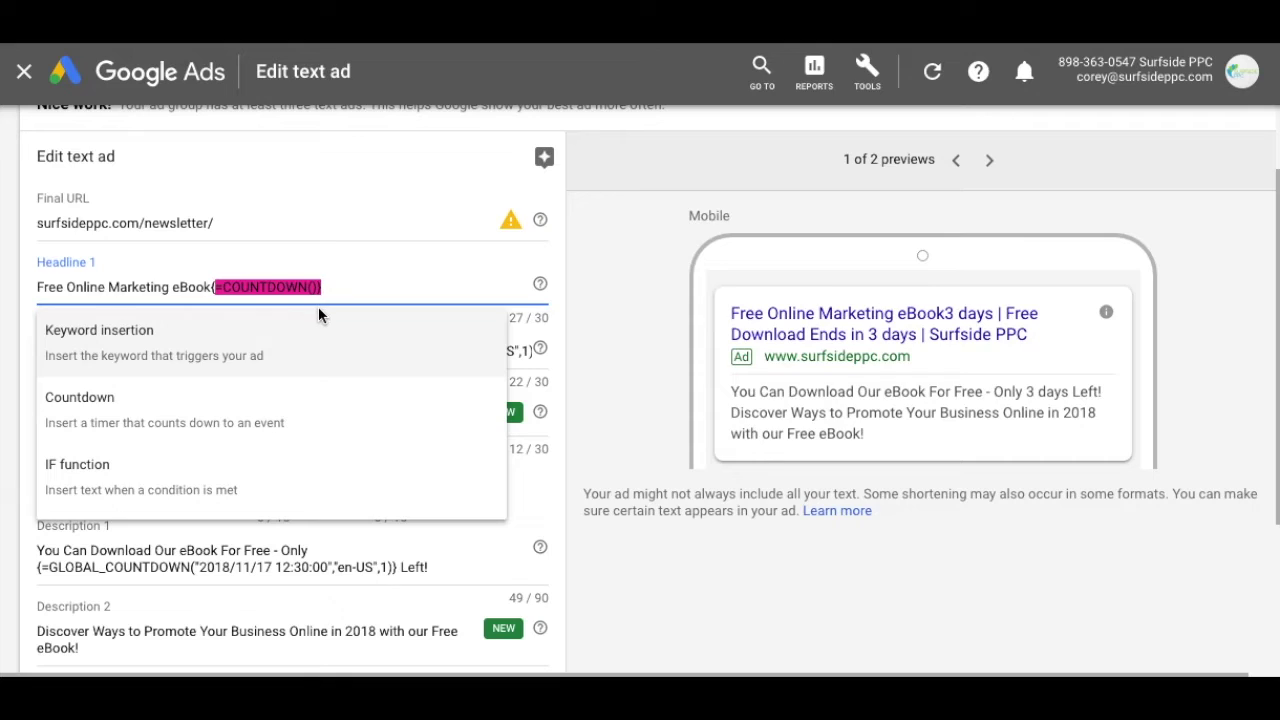
key("BackSpace")
key("BackSpace")
left_click(603, 266)
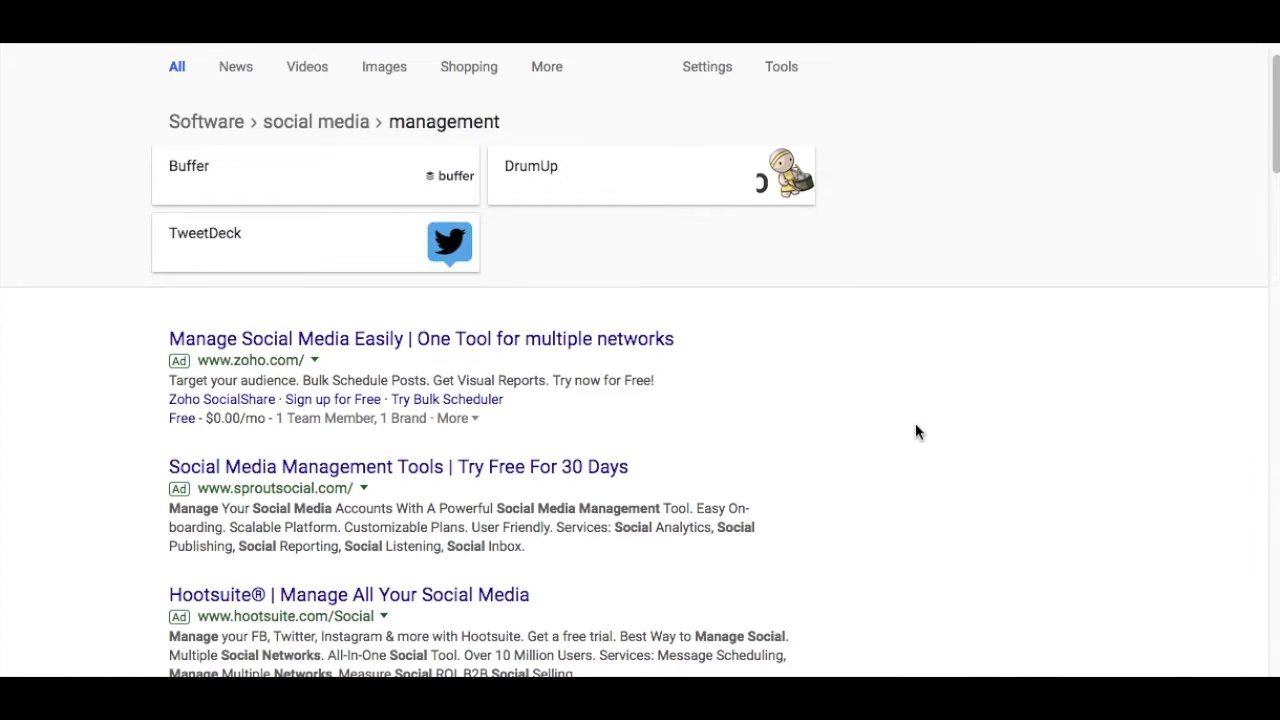
Switch to the Google search results for social media management software and examine the text ads on the page.
scroll(917, 431, "up", 2)
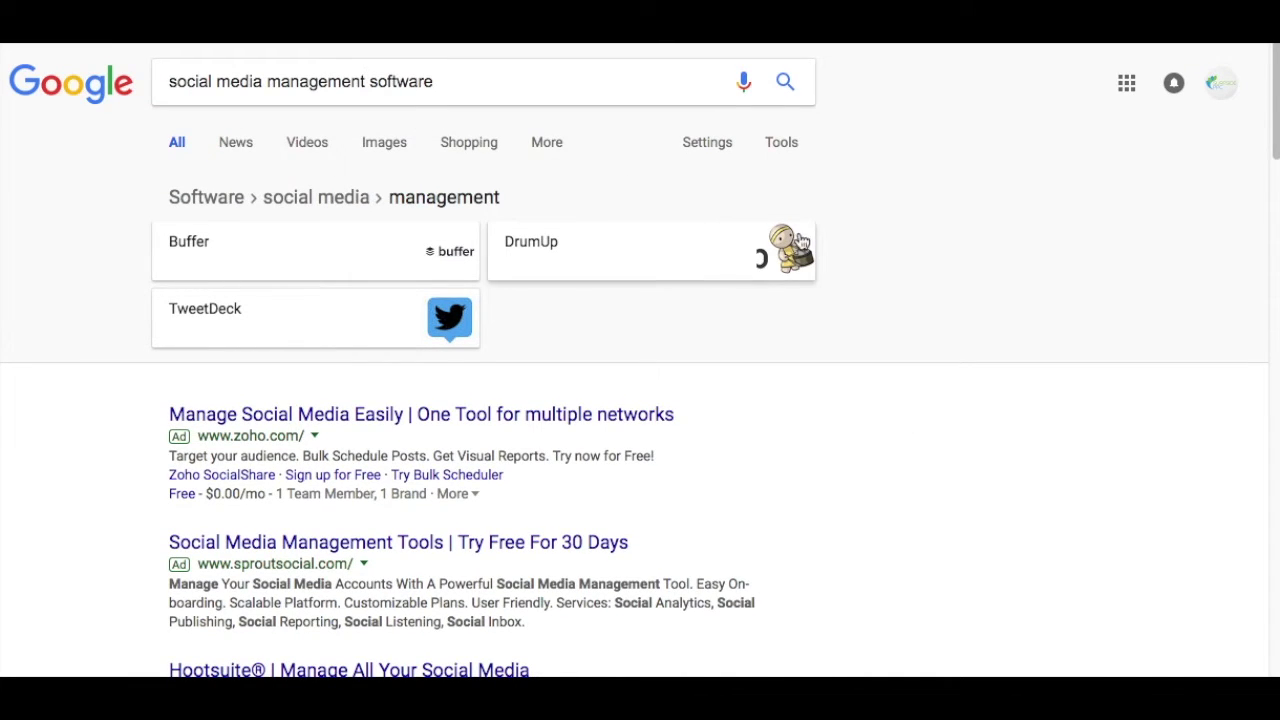
scroll(814, 250, "down", 4)
scroll(410, 393, "down", 12)
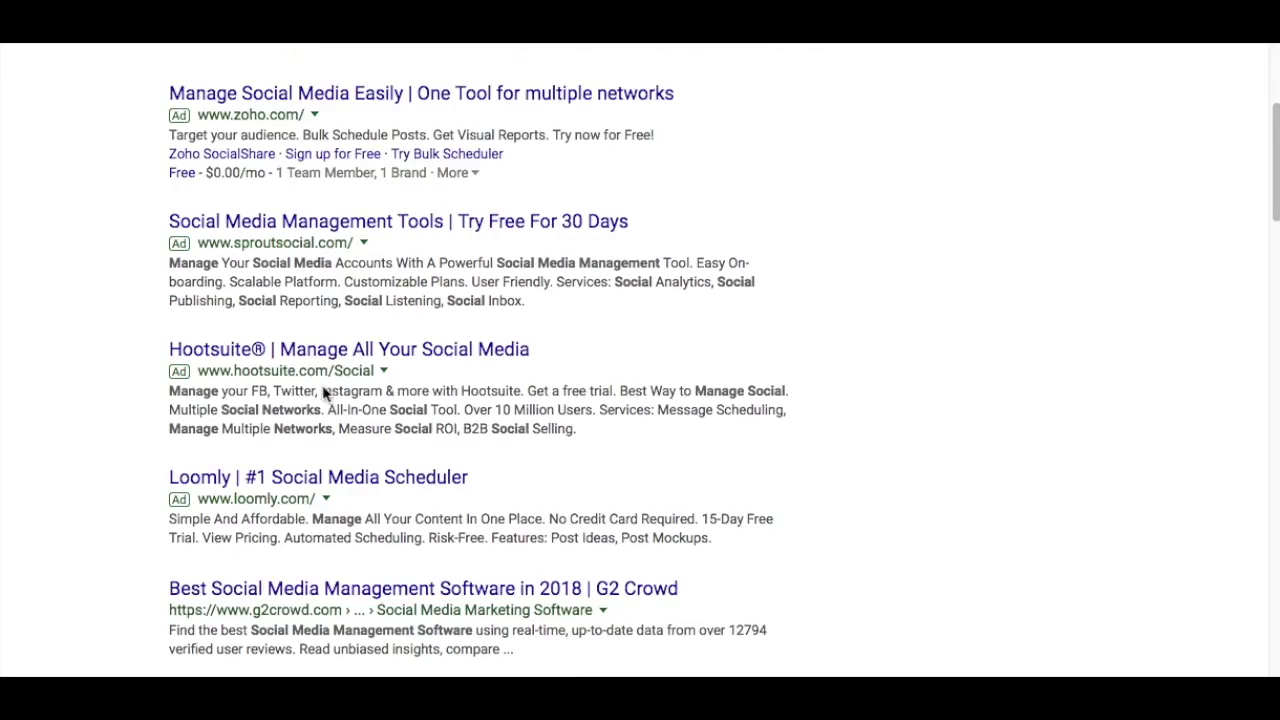
scroll(327, 390, "down", 4)
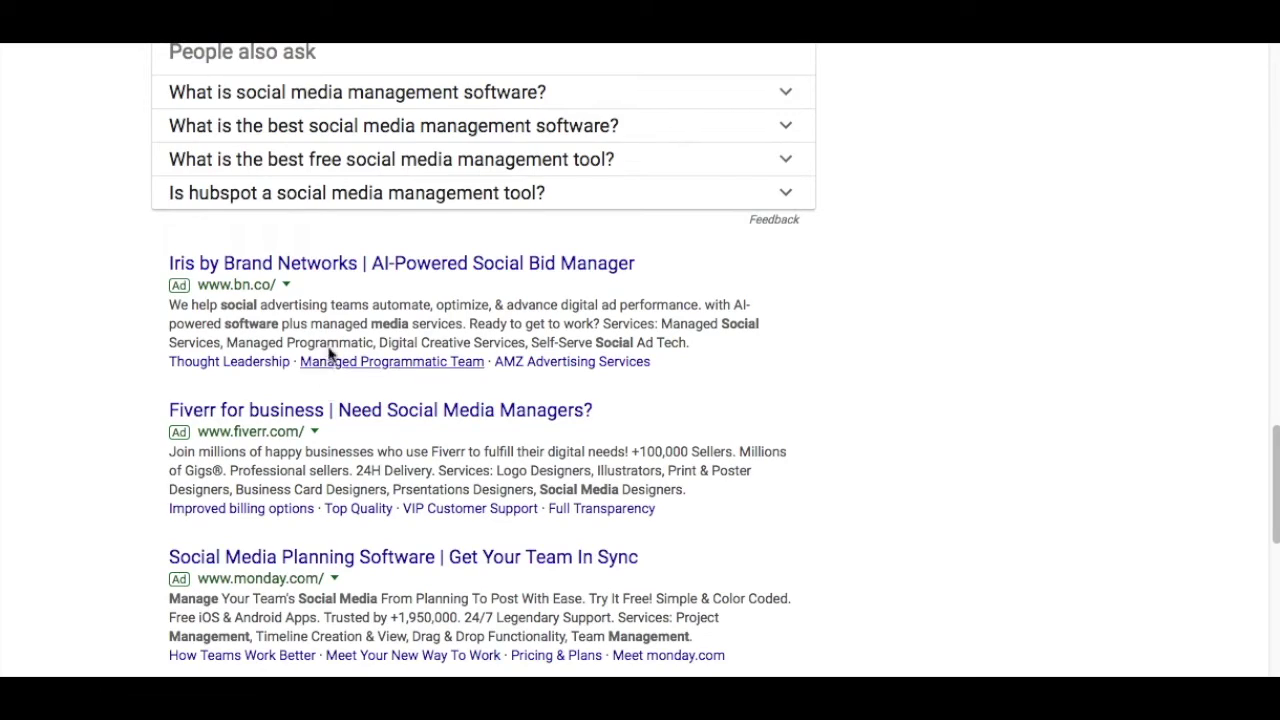
Examine the calls to action in the Zoho, Sprout Social, Hootsuite and Loomly ads on the search results page.
scroll(814, 372, "up", 15)
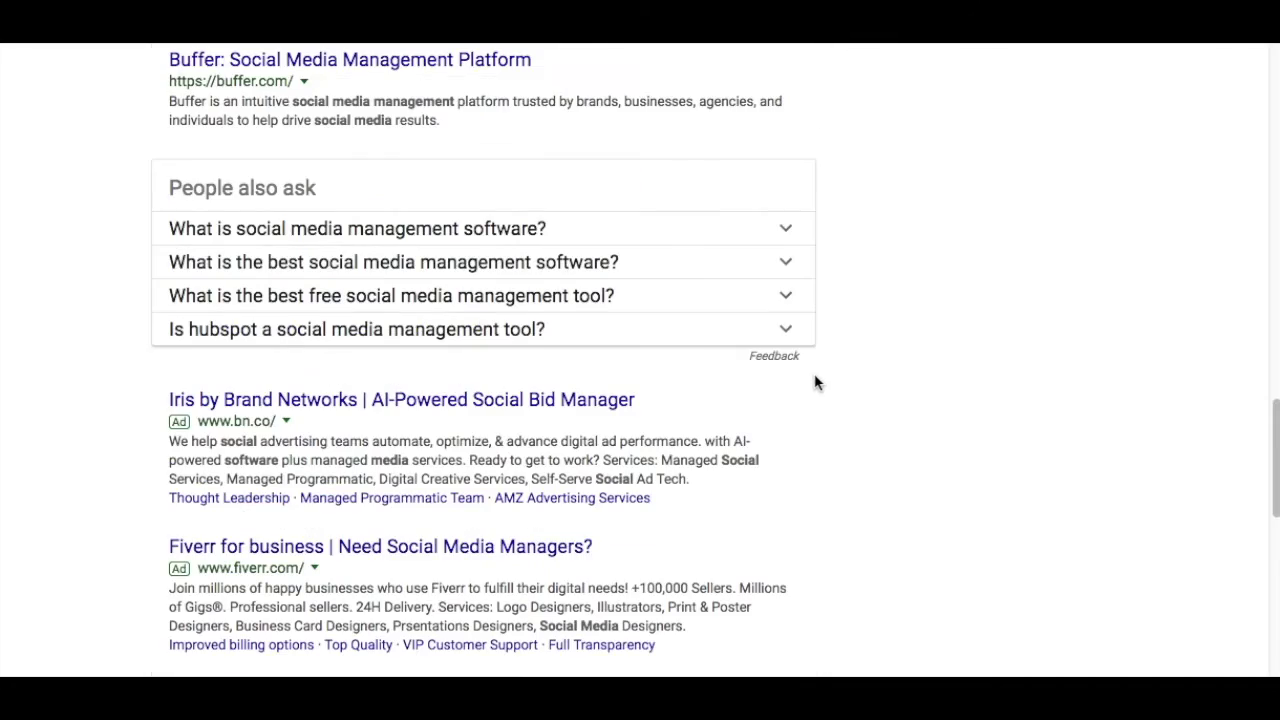
scroll(875, 381, "up", 2)
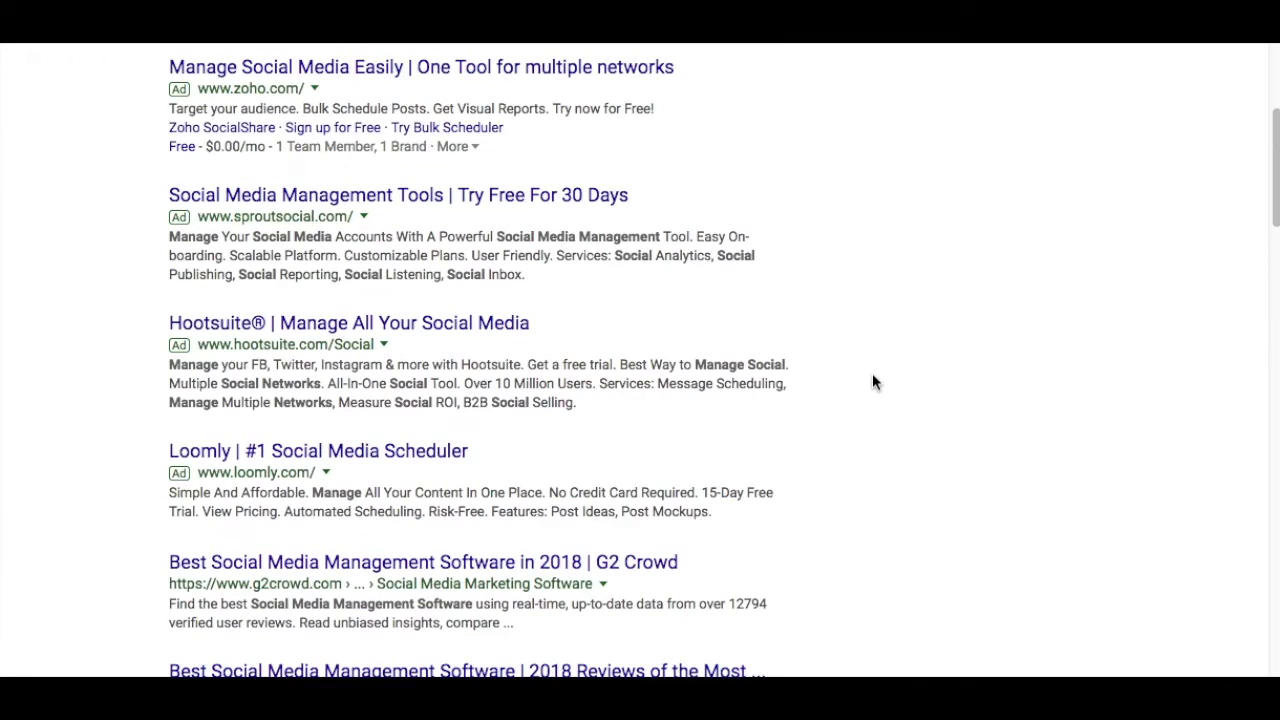
scroll(871, 380, "up", 2)
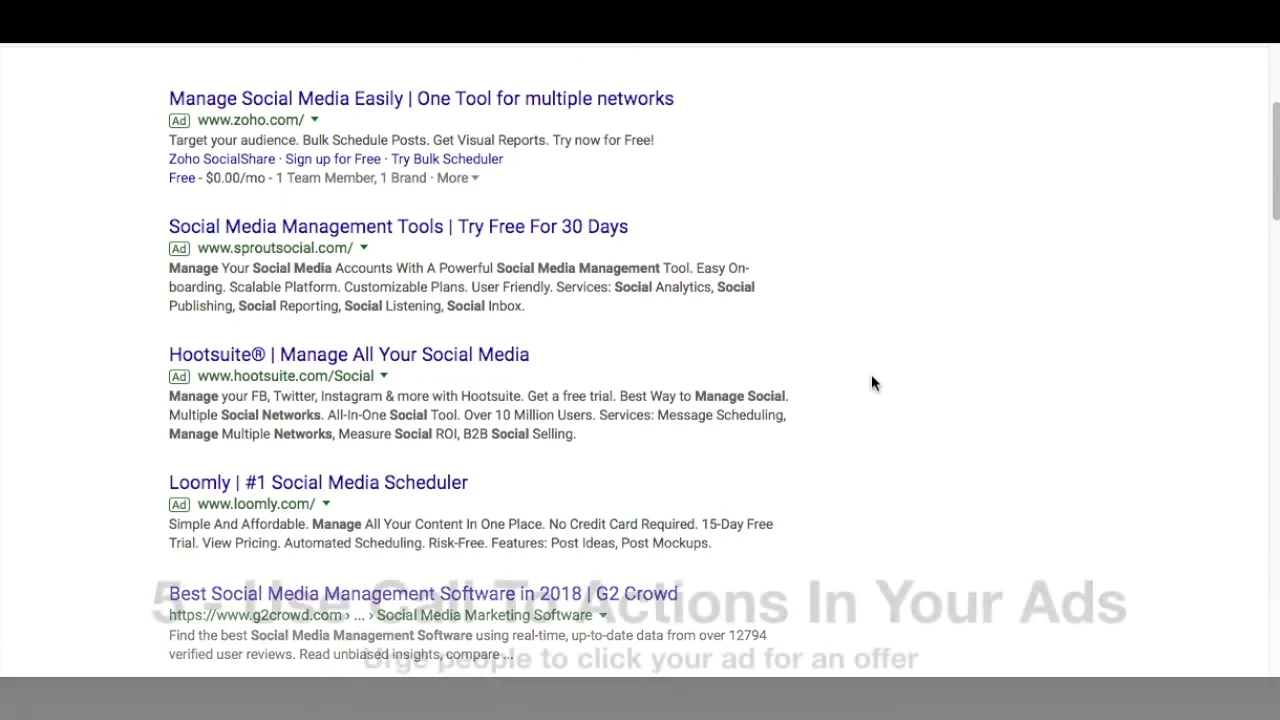
scroll(875, 384, "up", 2)
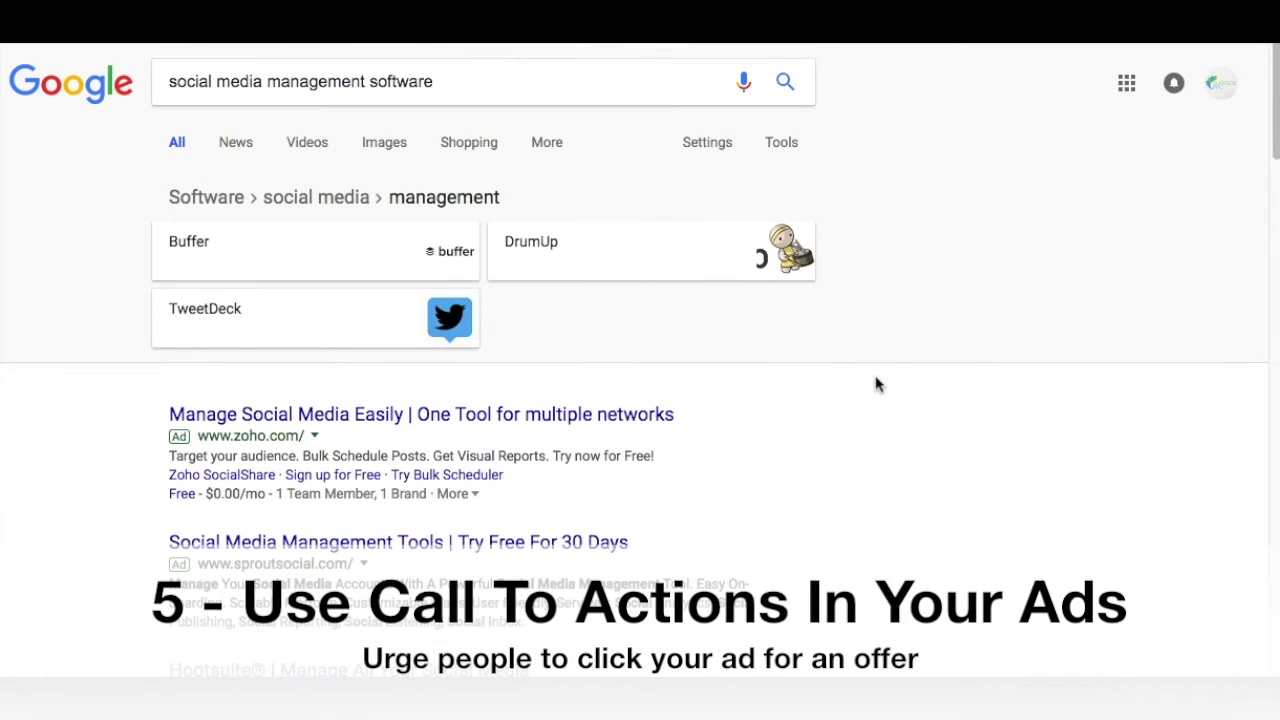
scroll(763, 409, "down", 1)
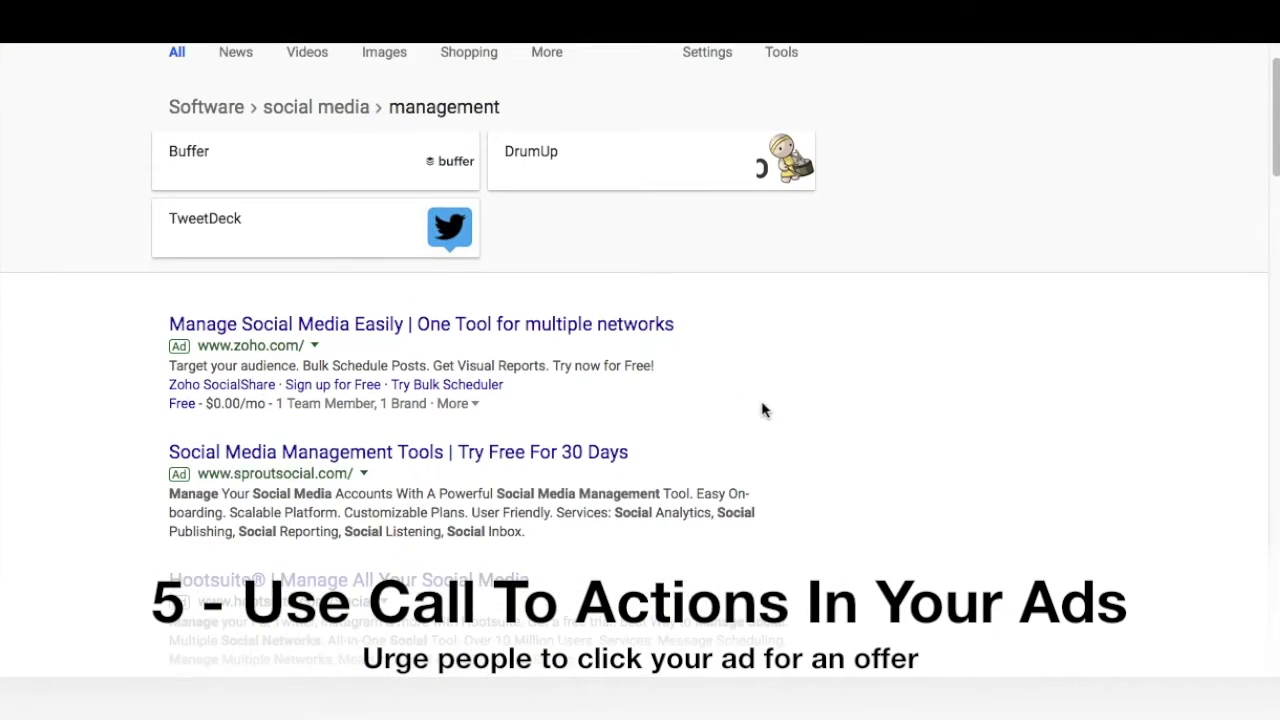
scroll(763, 409, "down", 1)
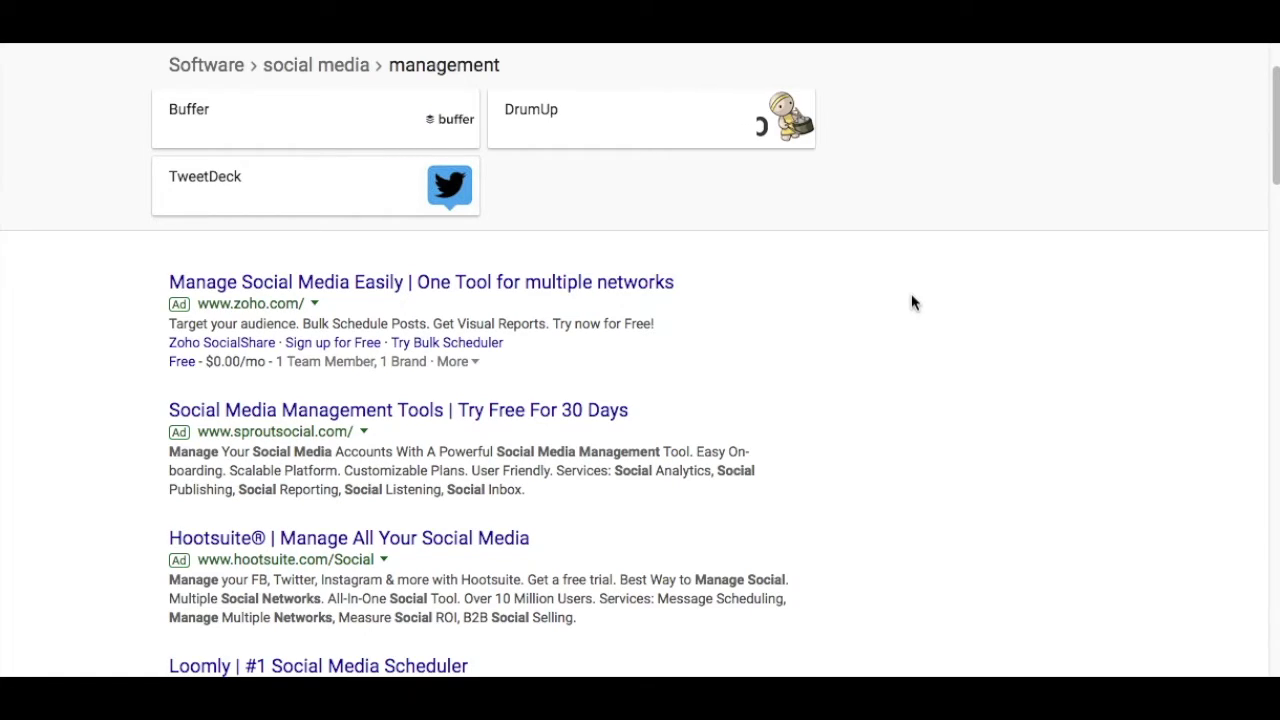
scroll(911, 302, "down", 3)
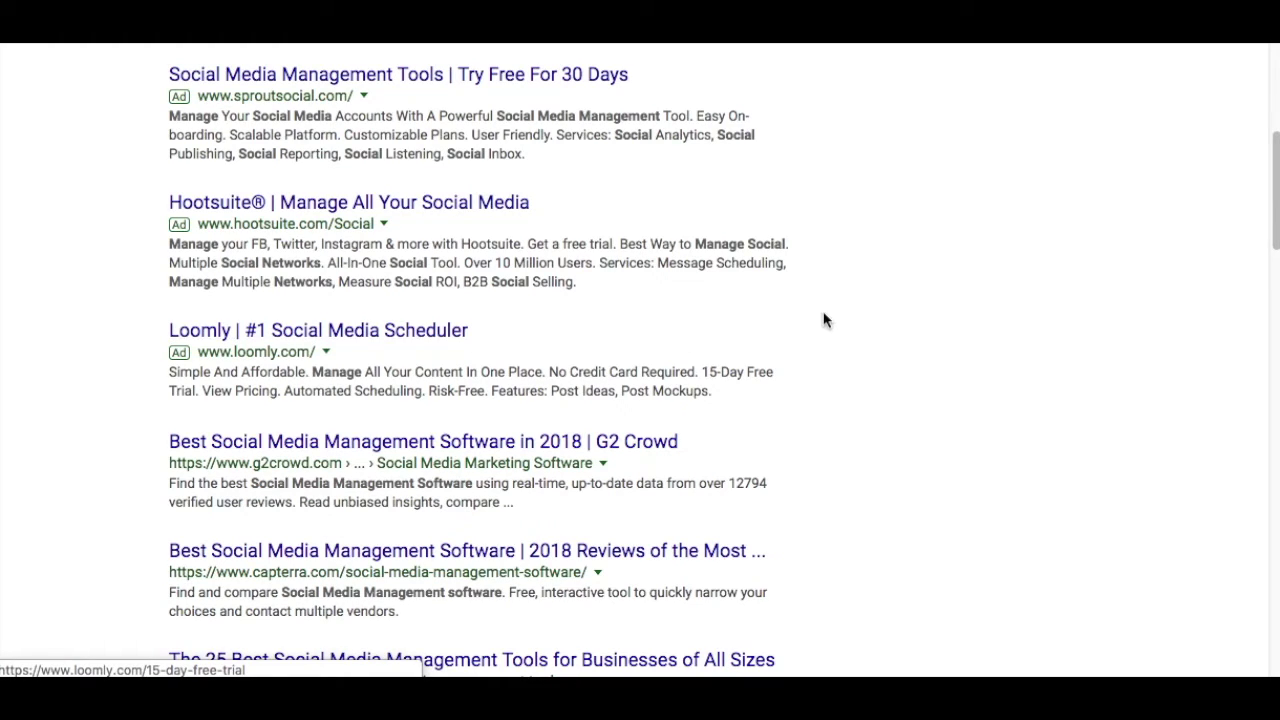
scroll(875, 347, "up", 5)
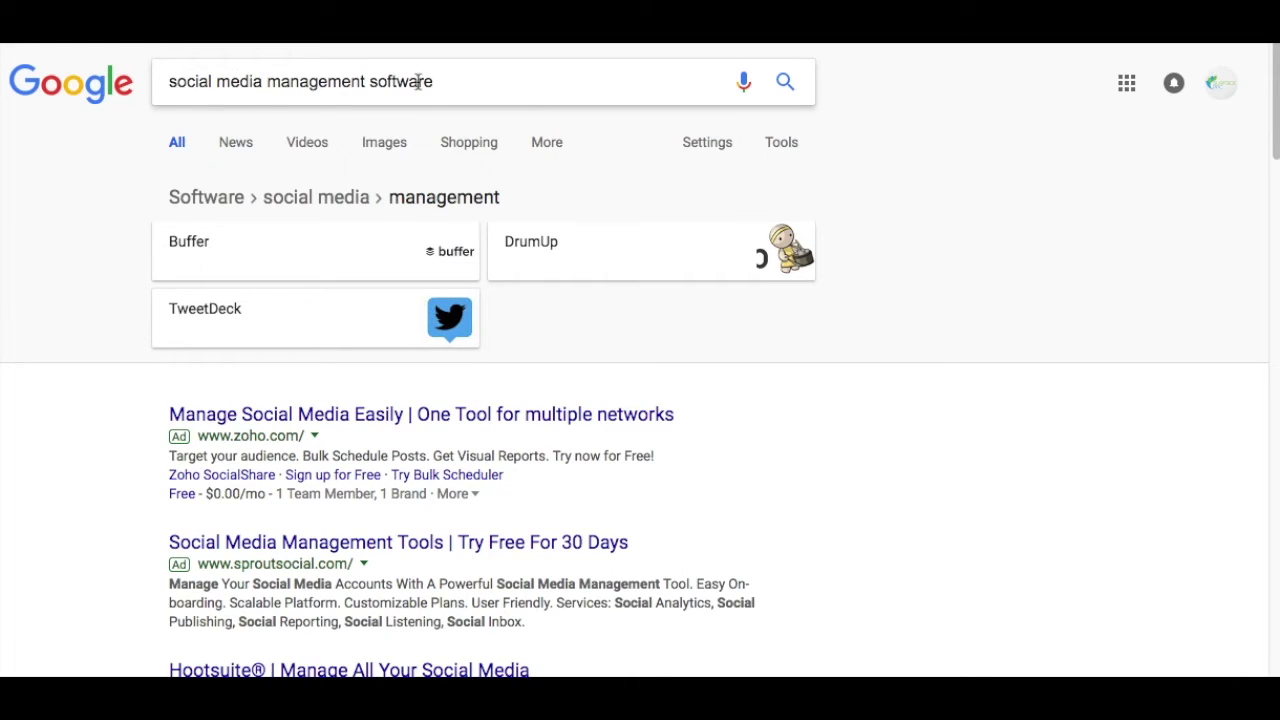
Compare the competitor ads' headlines and descriptions with the search query social media management software.
scroll(770, 276, "down", 2)
scroll(770, 276, "down", 3)
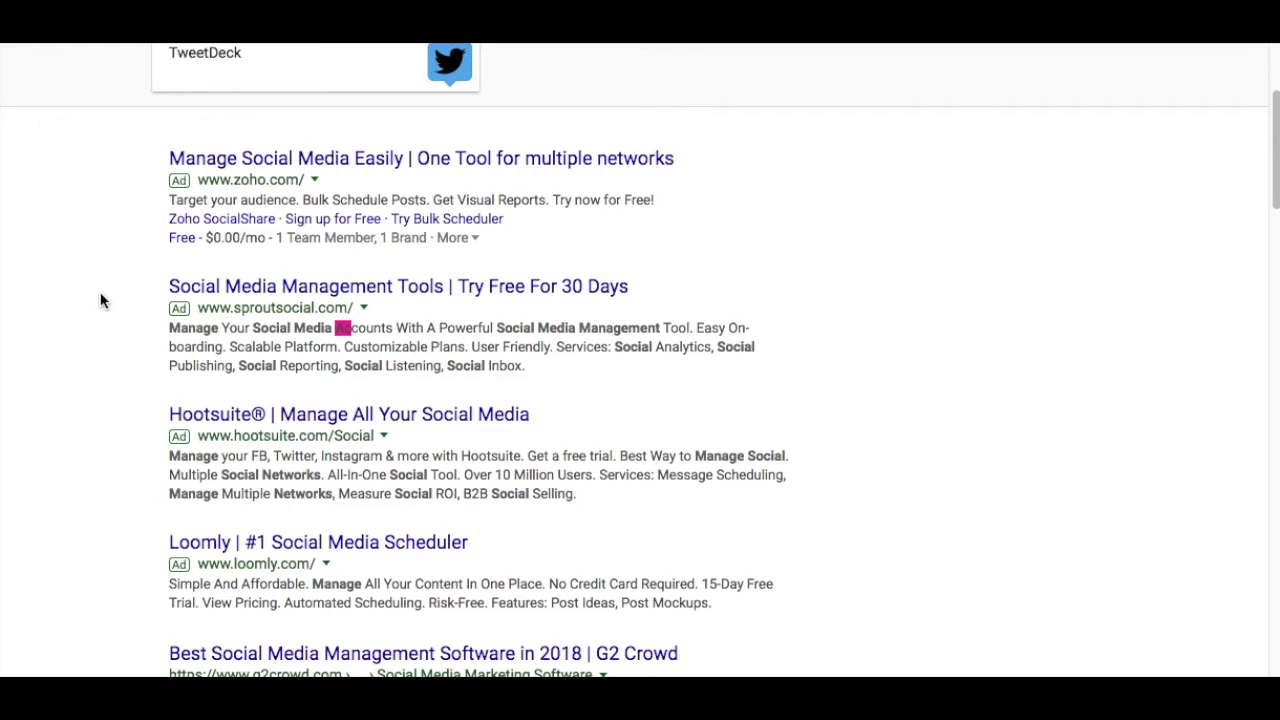
scroll(770, 310, "up", 3)
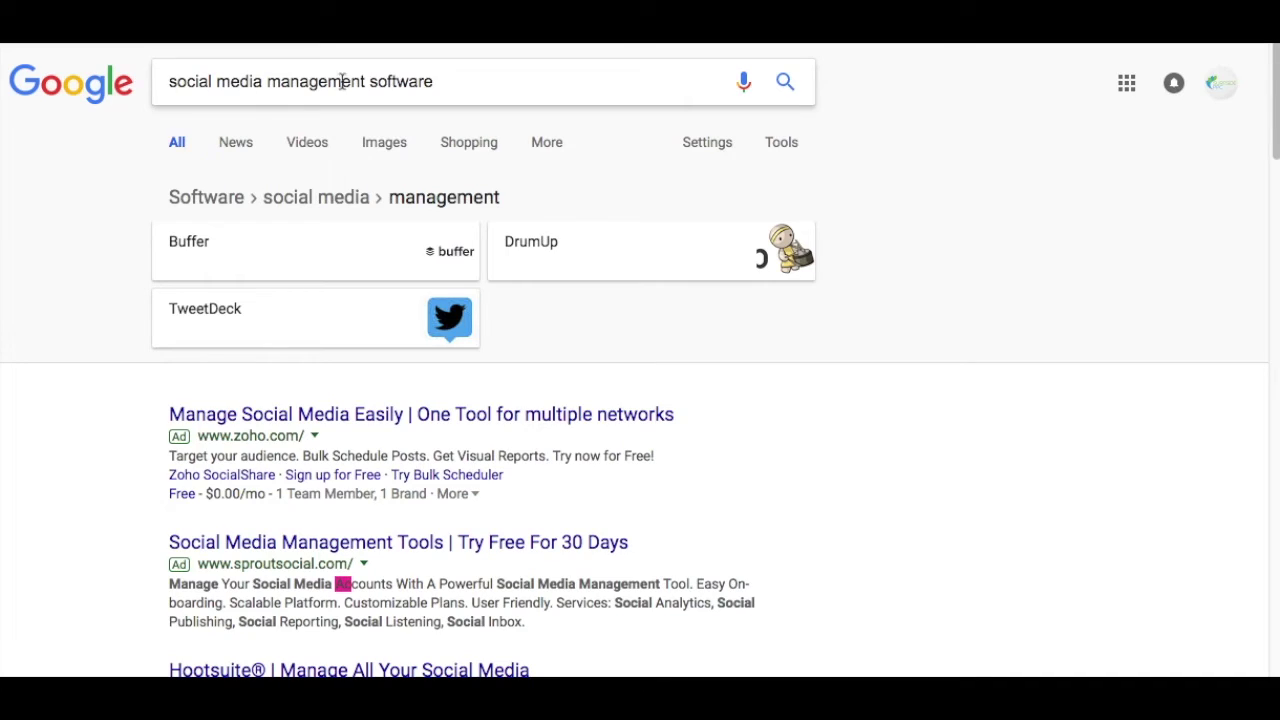
scroll(646, 277, "down", 3)
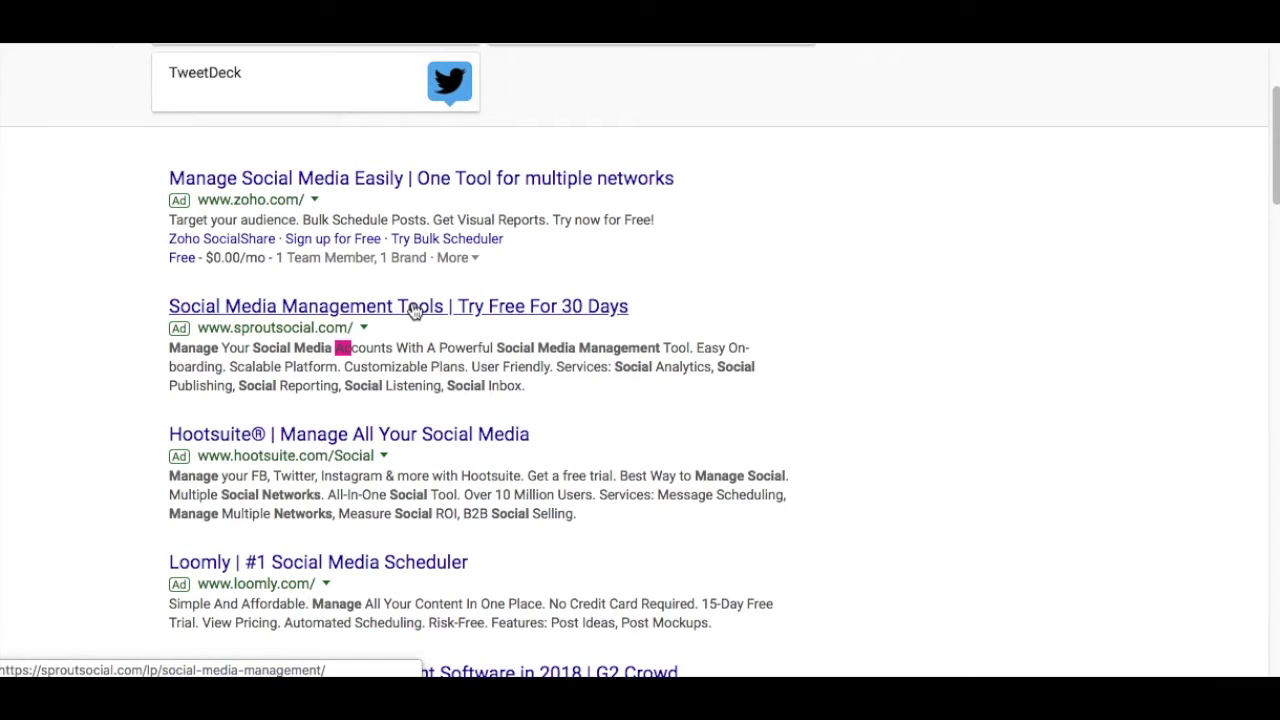
scroll(405, 345, "down", 1)
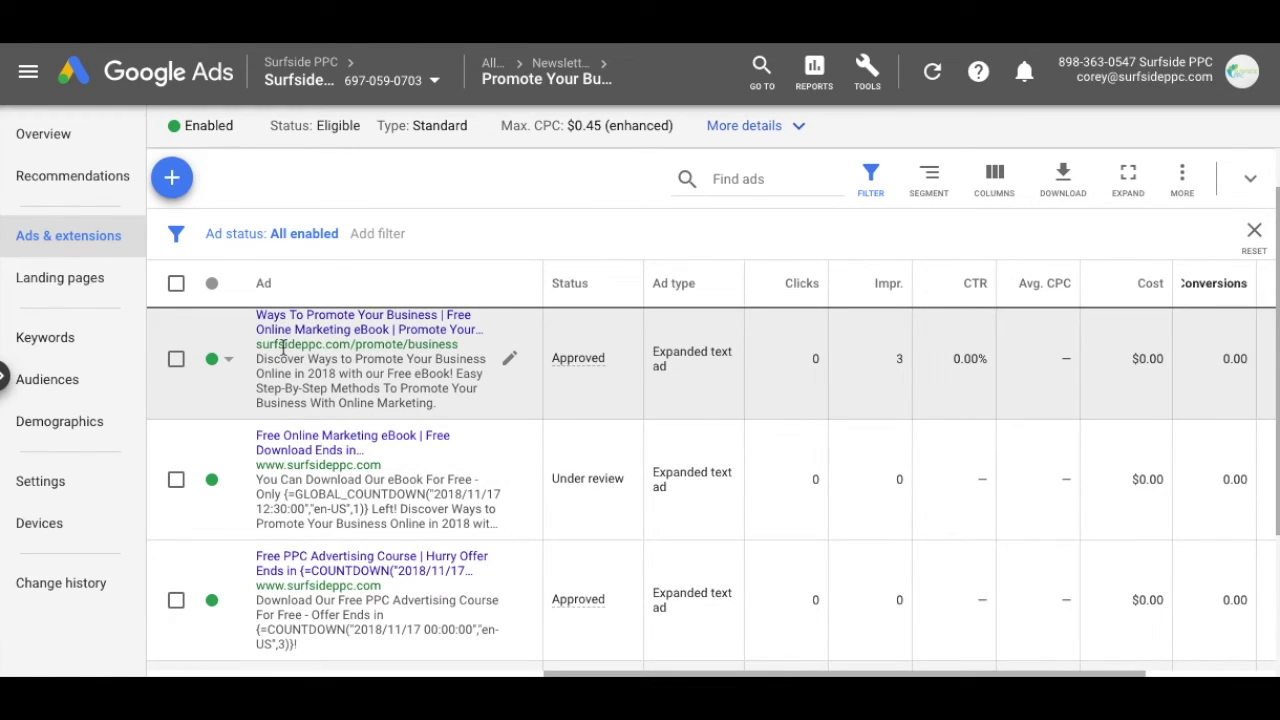
Open the Ways To Promote Your Business ad for editing in Google Ads and compare its keywords and copy with the competitor search ads.
left_click(509, 358)
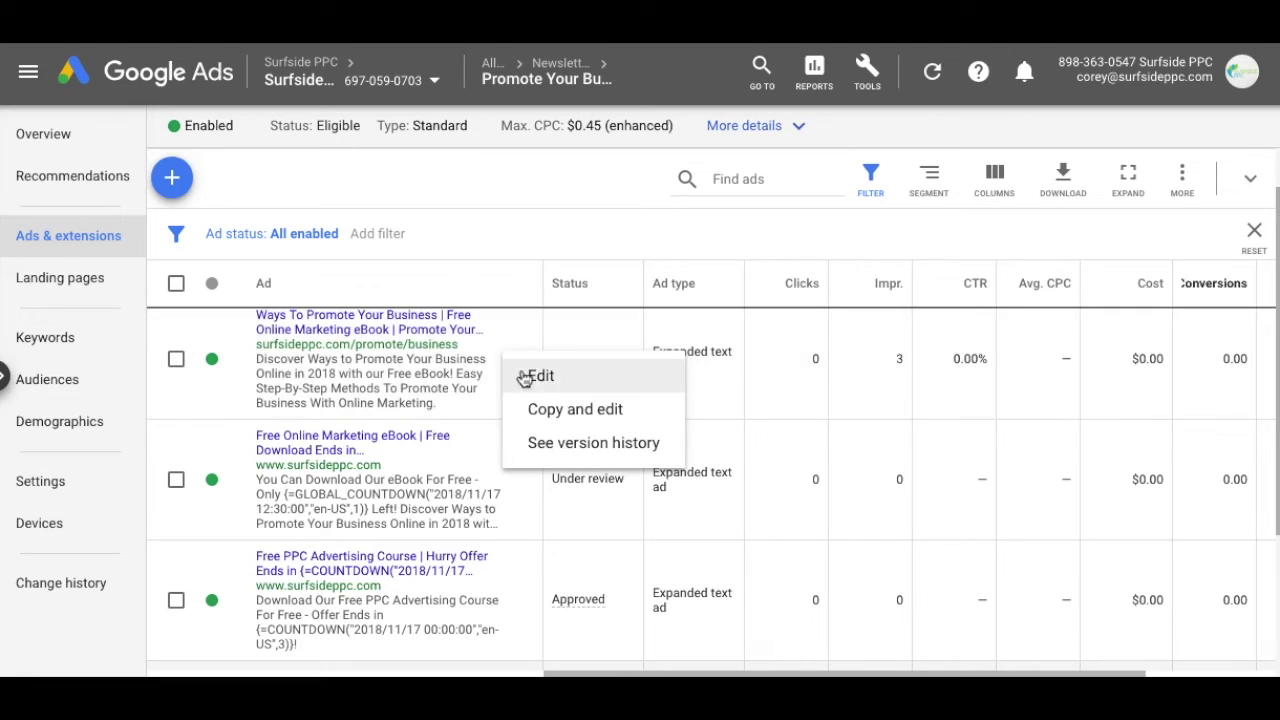
left_click(541, 376)
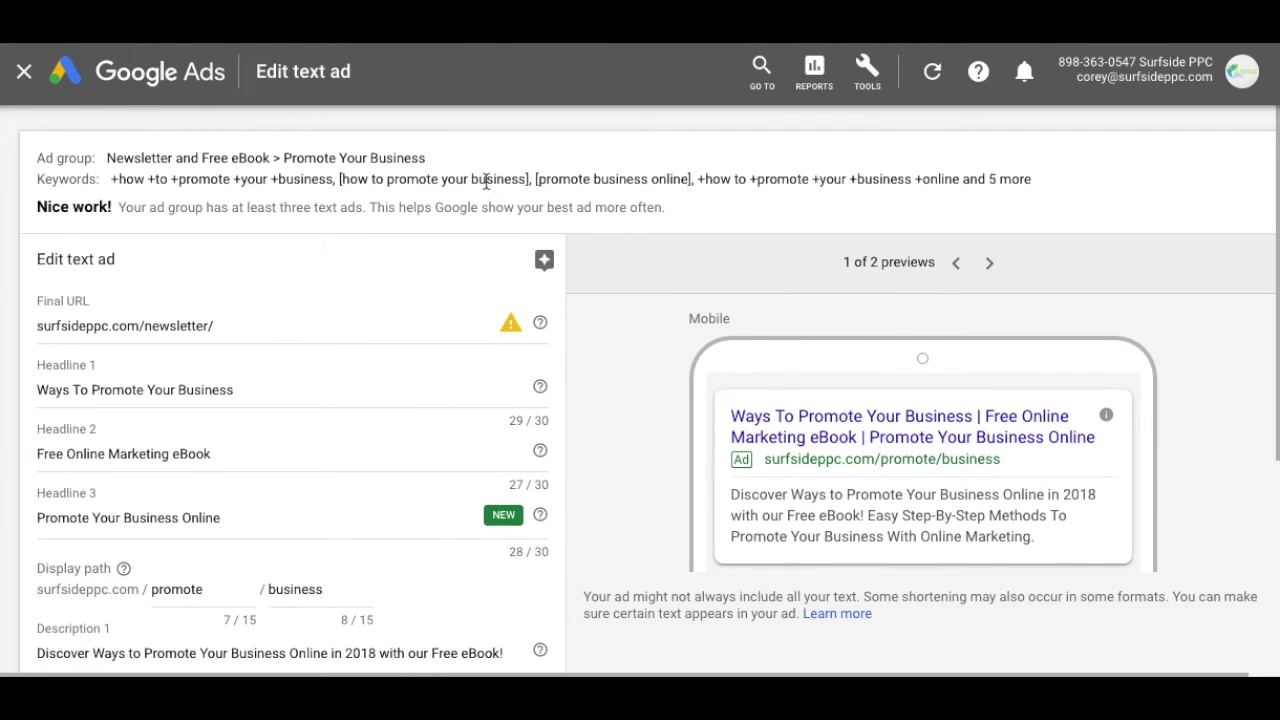
scroll(400, 440, "down", 1)
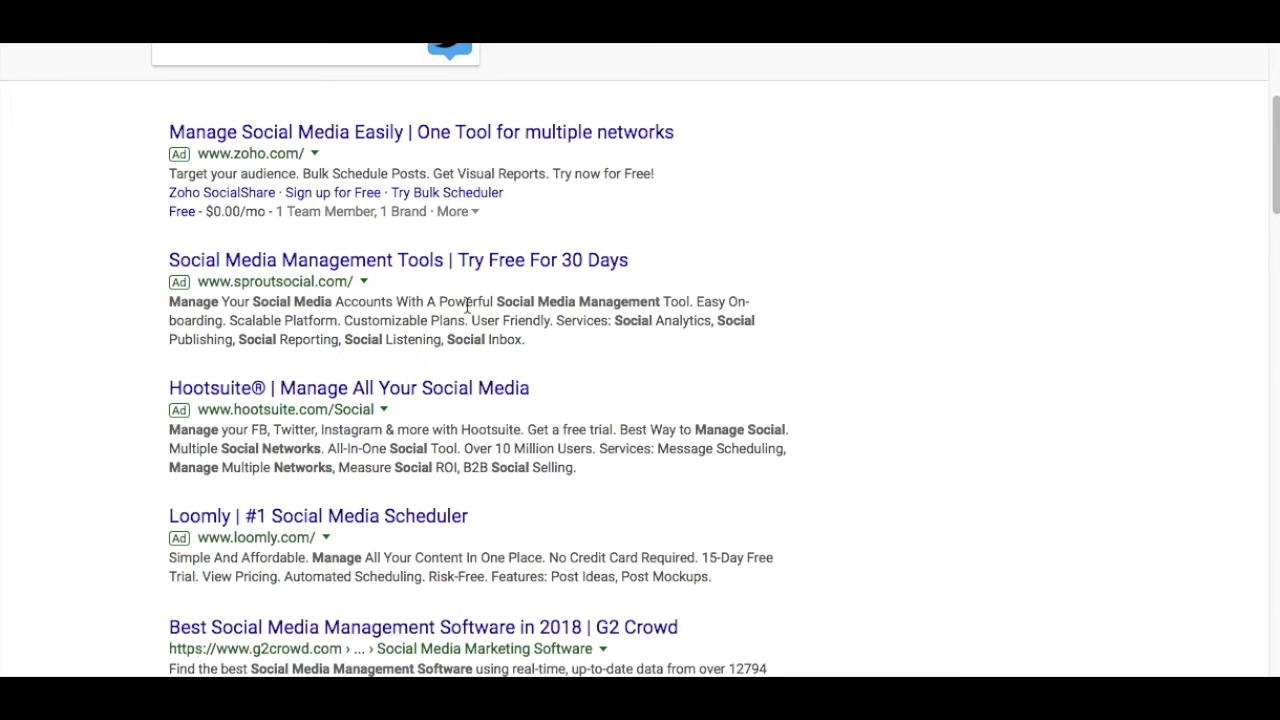
scroll(466, 306, "up", 3)
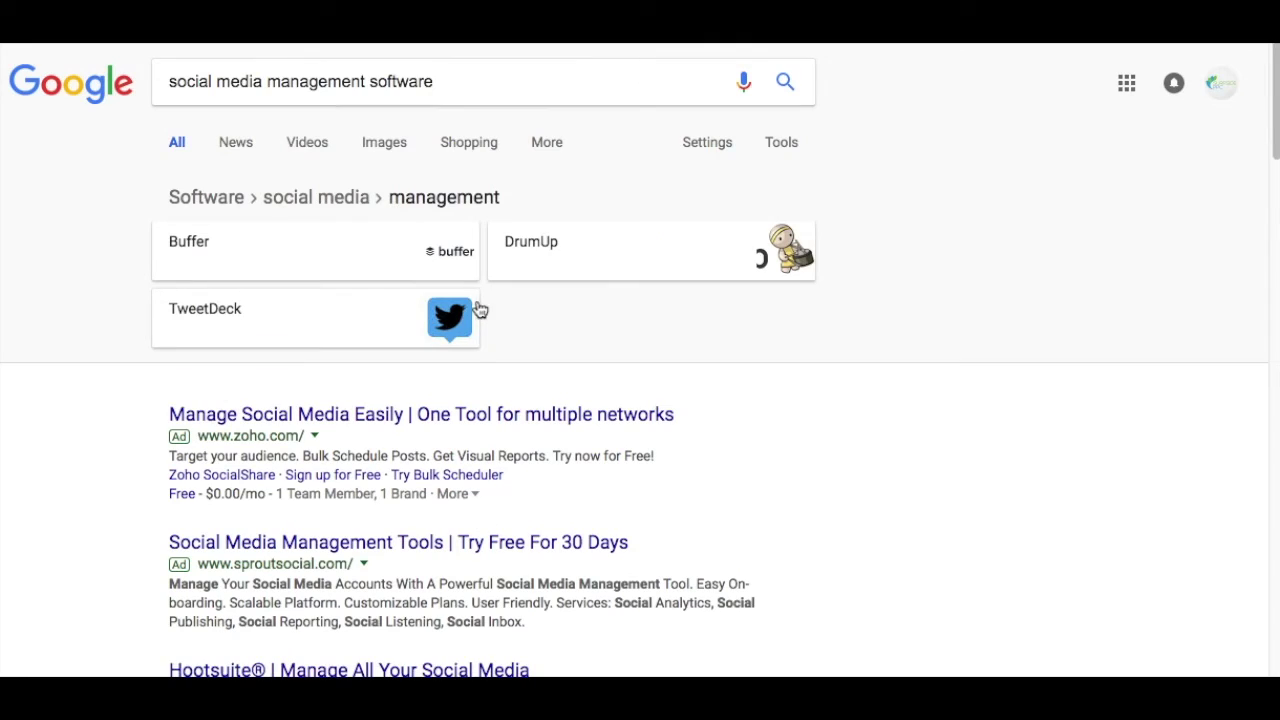
scroll(260, 300, "down", 2)
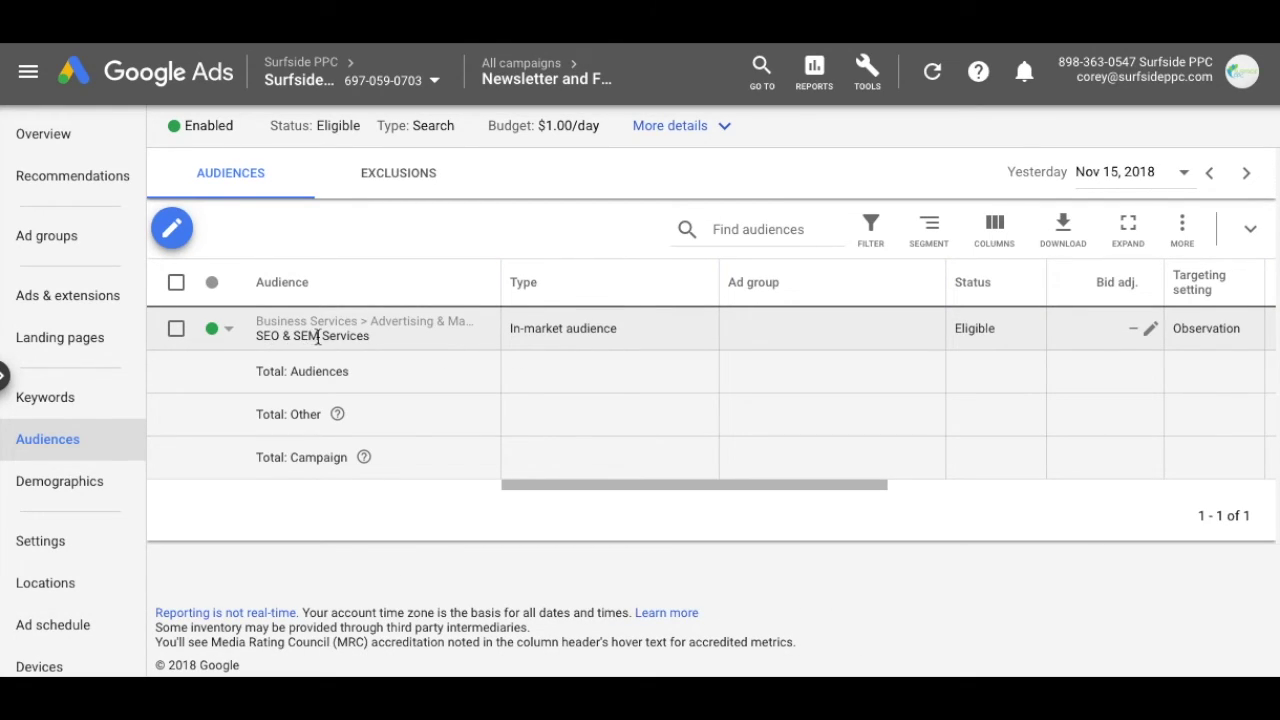
Review the Newsletter and Free eBook campaign's audiences and add the All YouTube Views list from YouTube users with the Observation setting.
left_click_drag(581, 486, 940, 492)
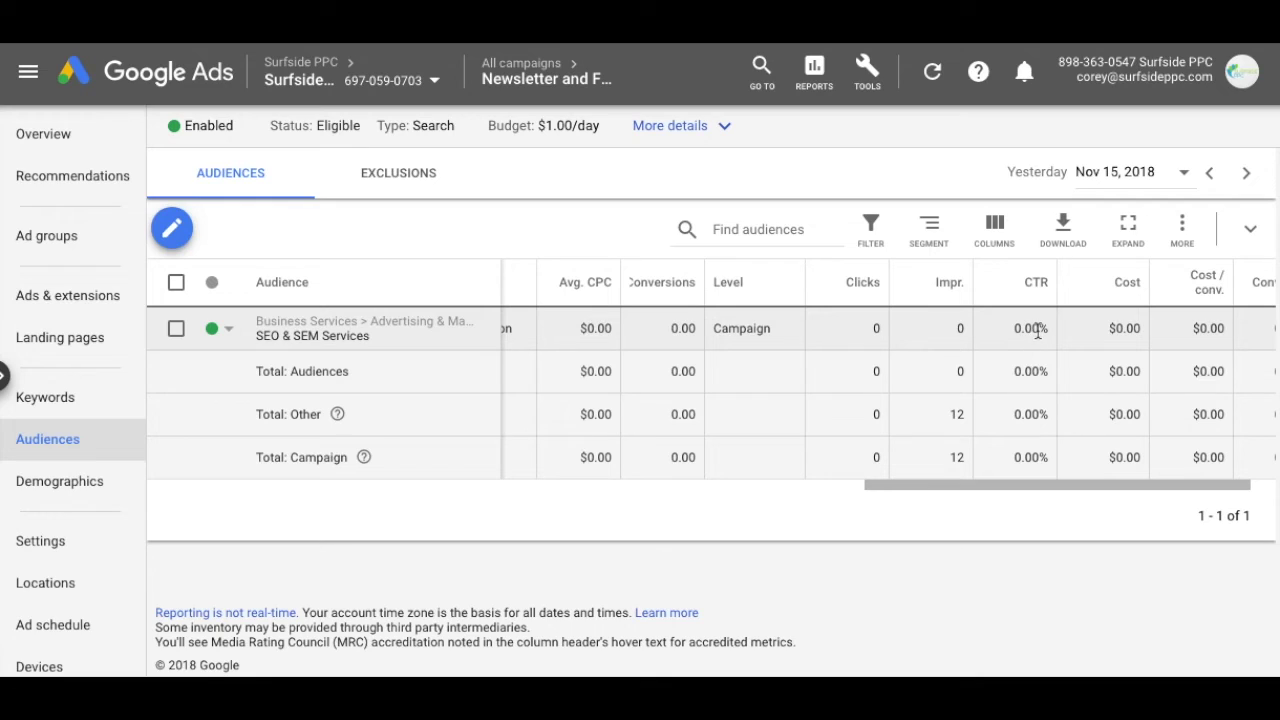
left_click_drag(929, 489, 757, 490)
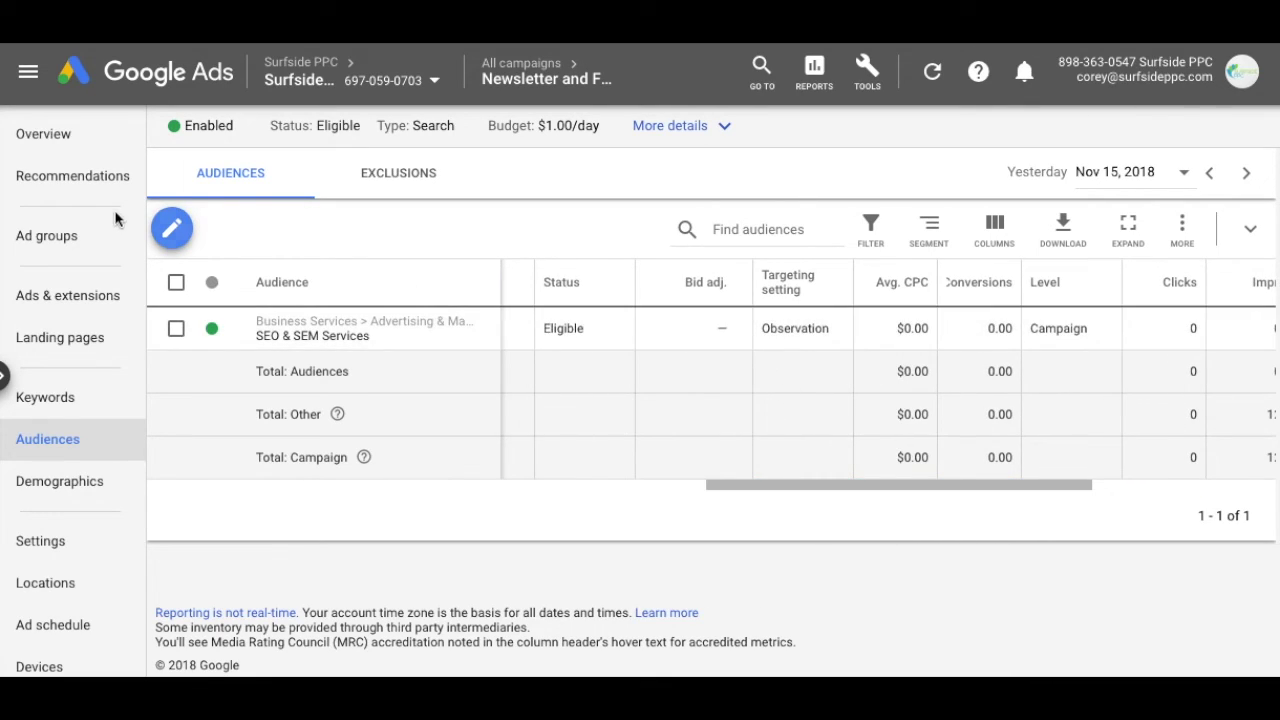
left_click(170, 229)
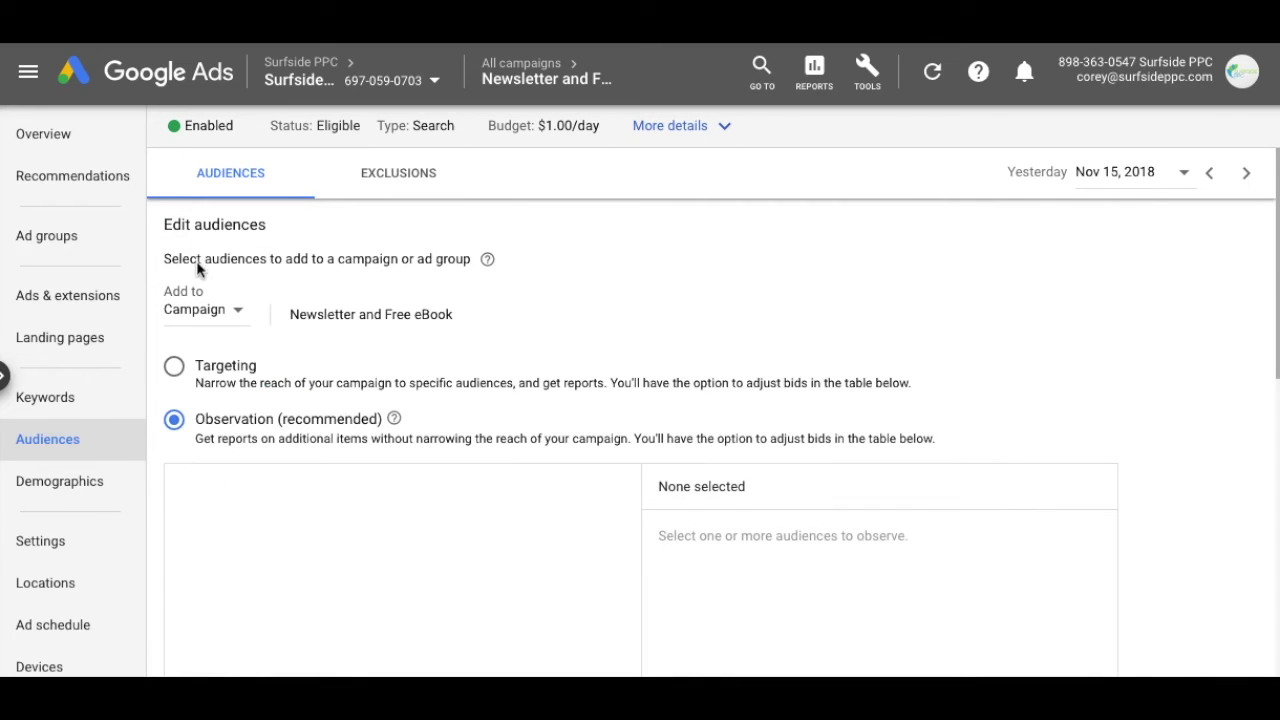
scroll(520, 340, "down", 5)
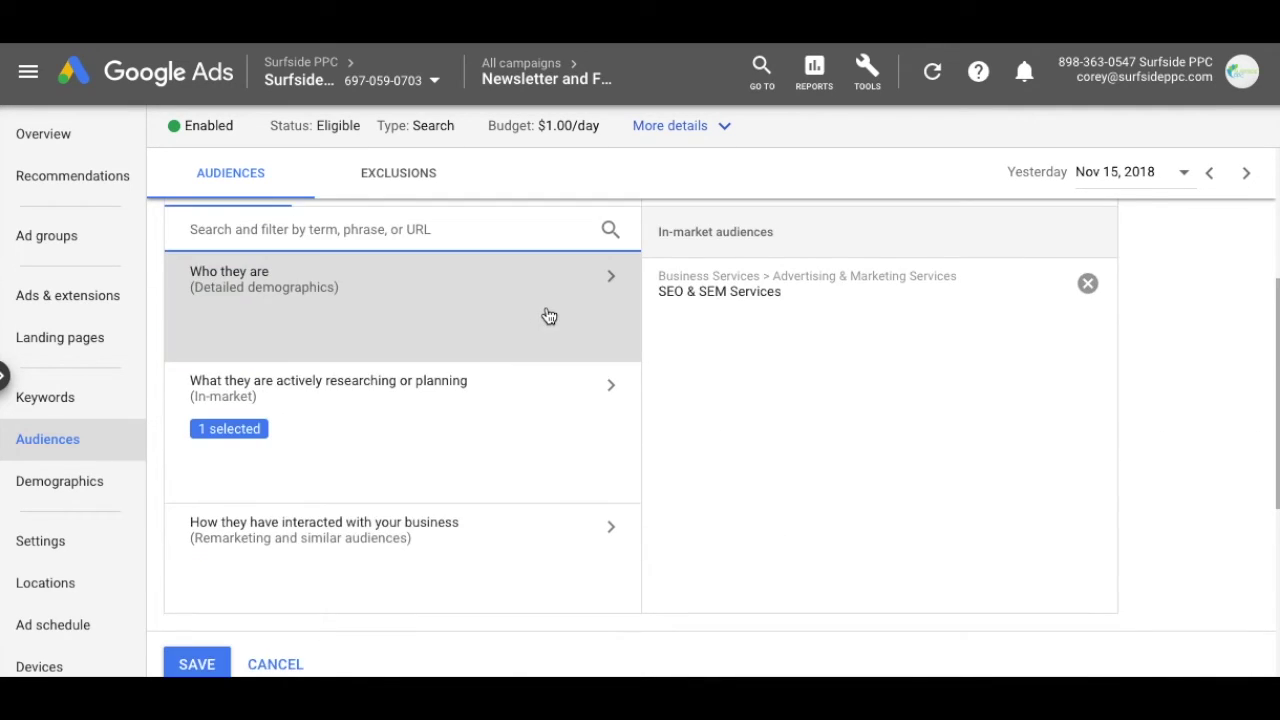
left_click(383, 409)
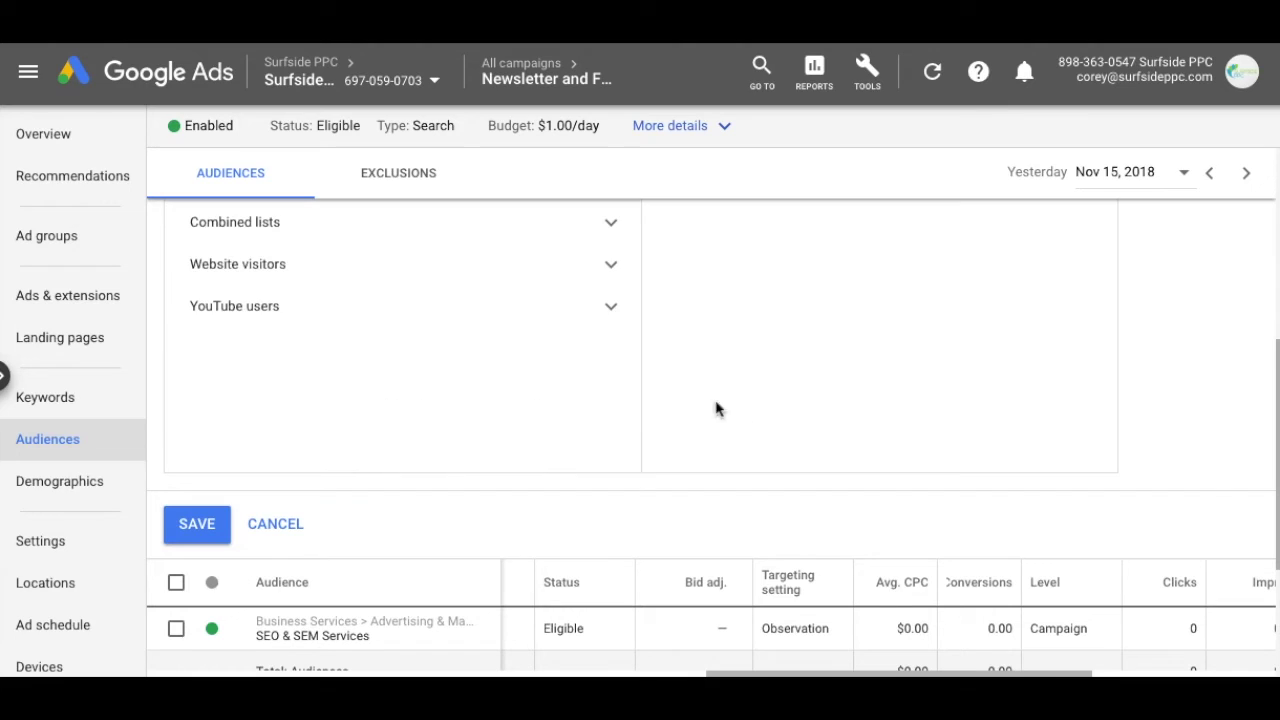
scroll(780, 425, "down", 2)
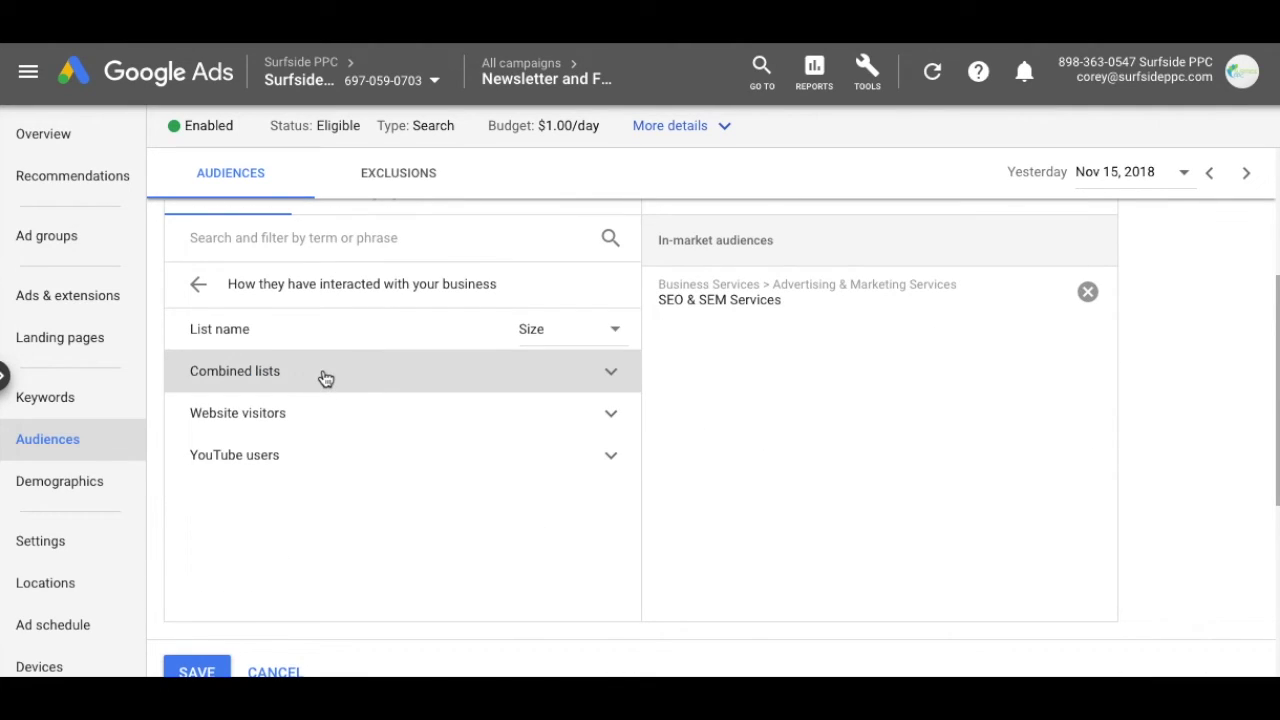
left_click(356, 457)
left_click(223, 499)
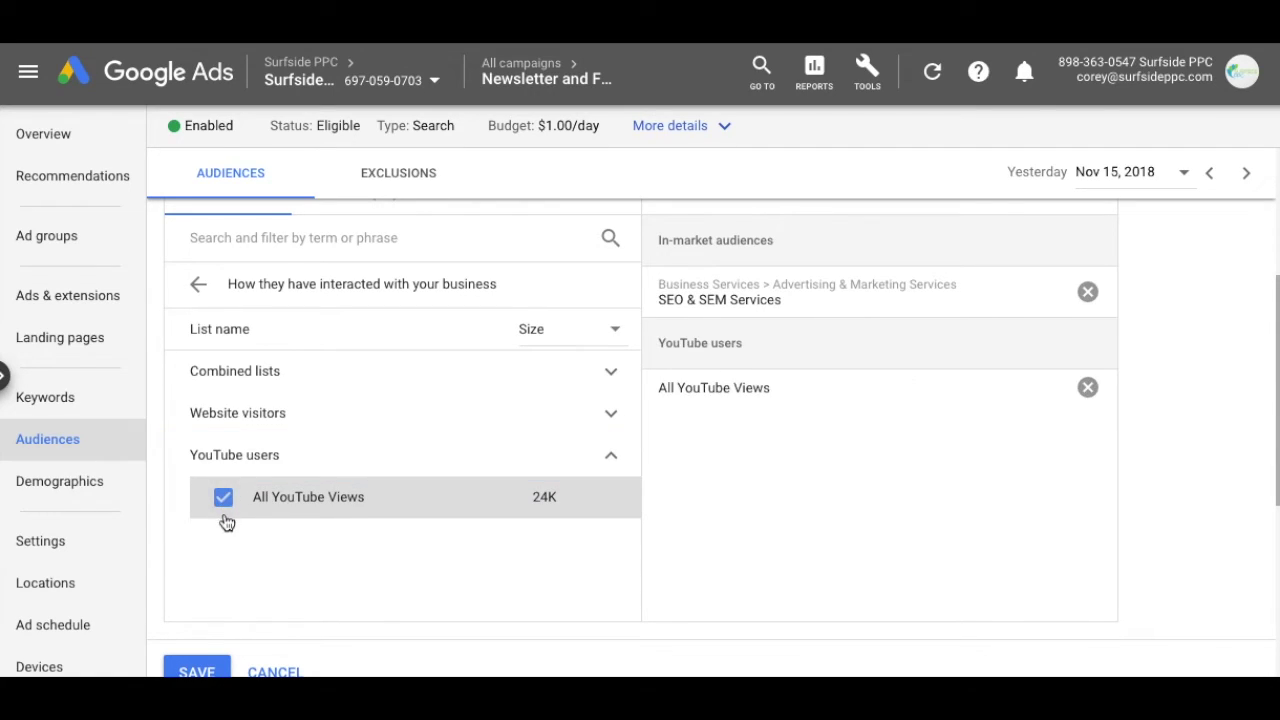
scroll(834, 417, "down", 4)
left_click(192, 322)
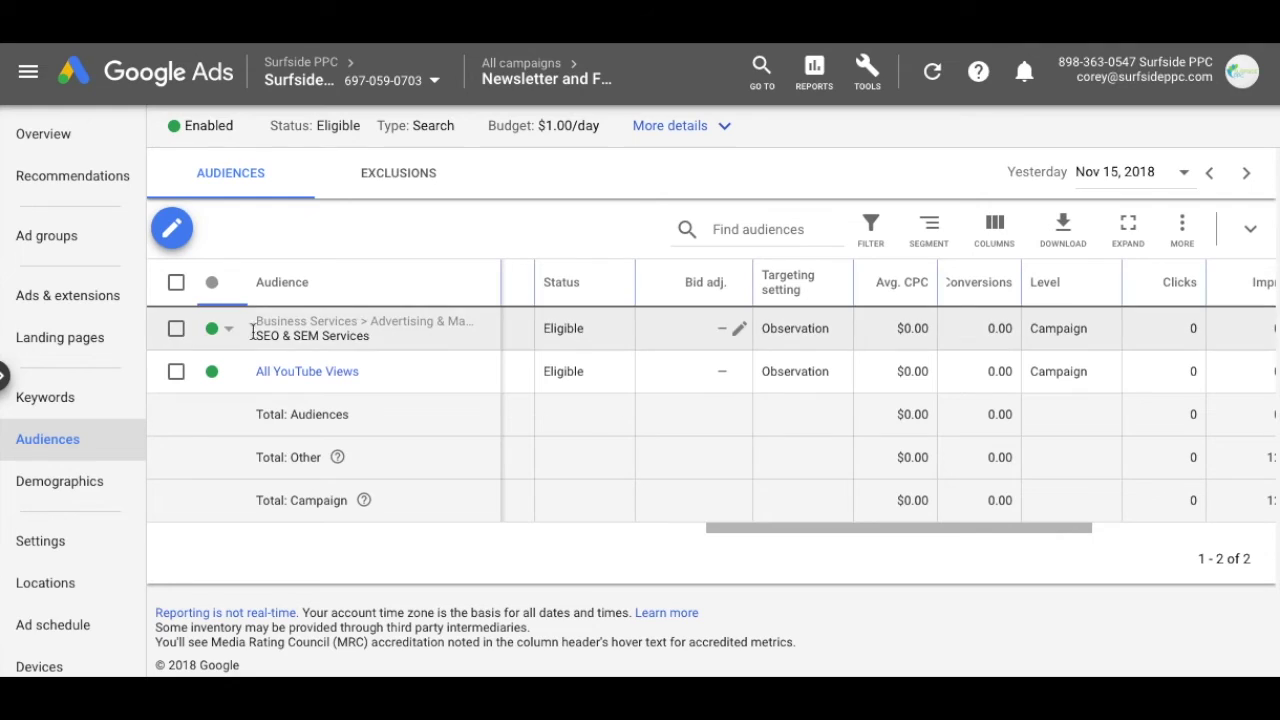
Enter a 15% bid increase for the All YouTube Views audience.
left_click(738, 372)
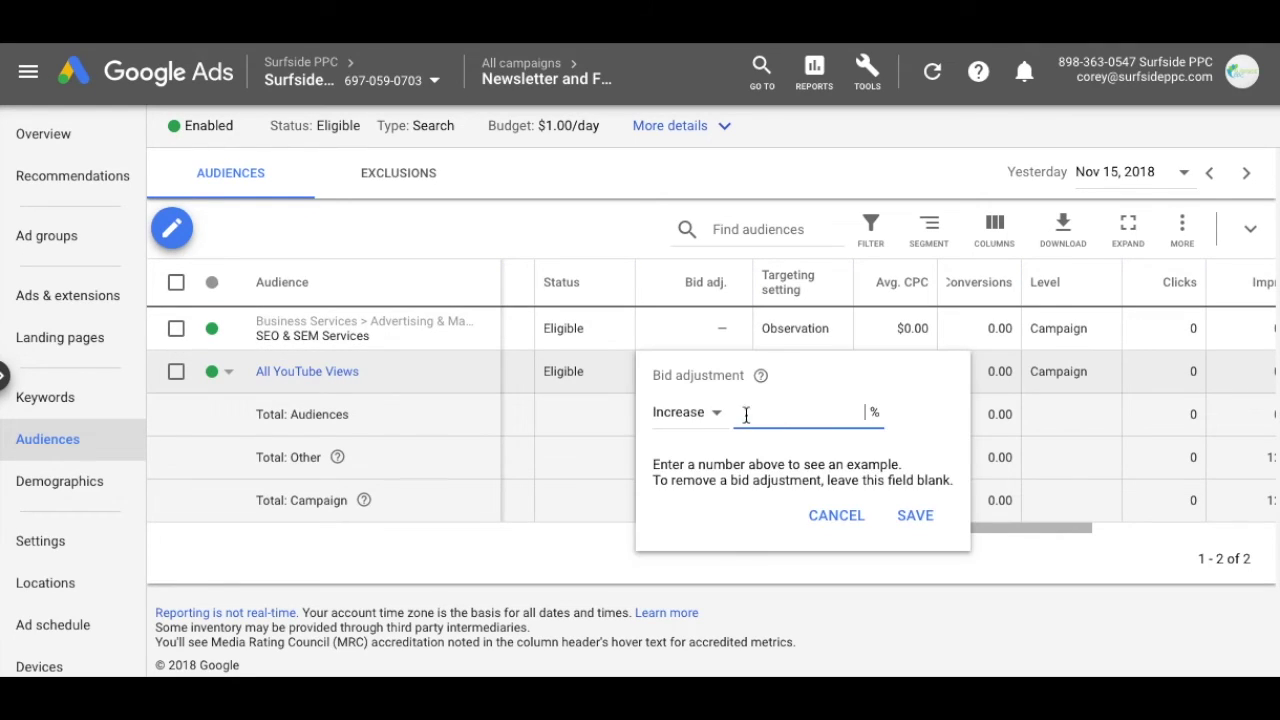
type("15")
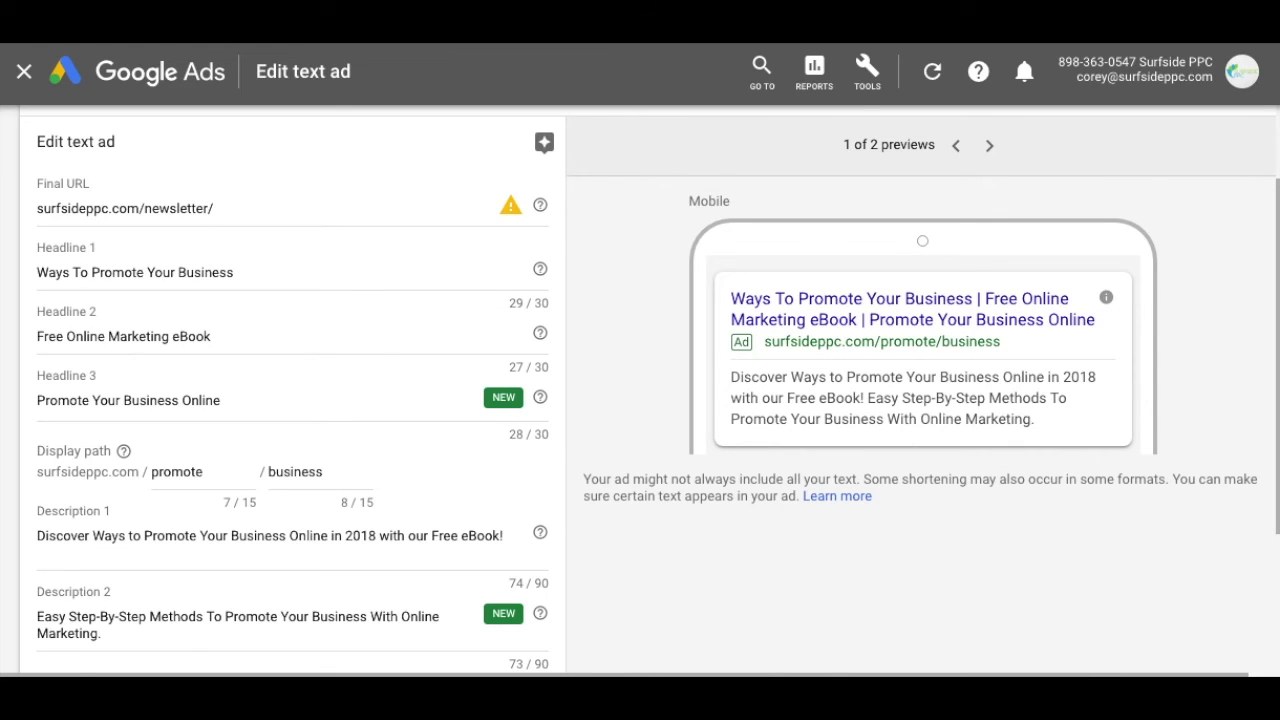
Review the Ways To Promote Your Business ad and its newsletter landing page, highlighting the heading How to Promote Your Business Online in 2018.
scroll(737, 220, "up", 2)
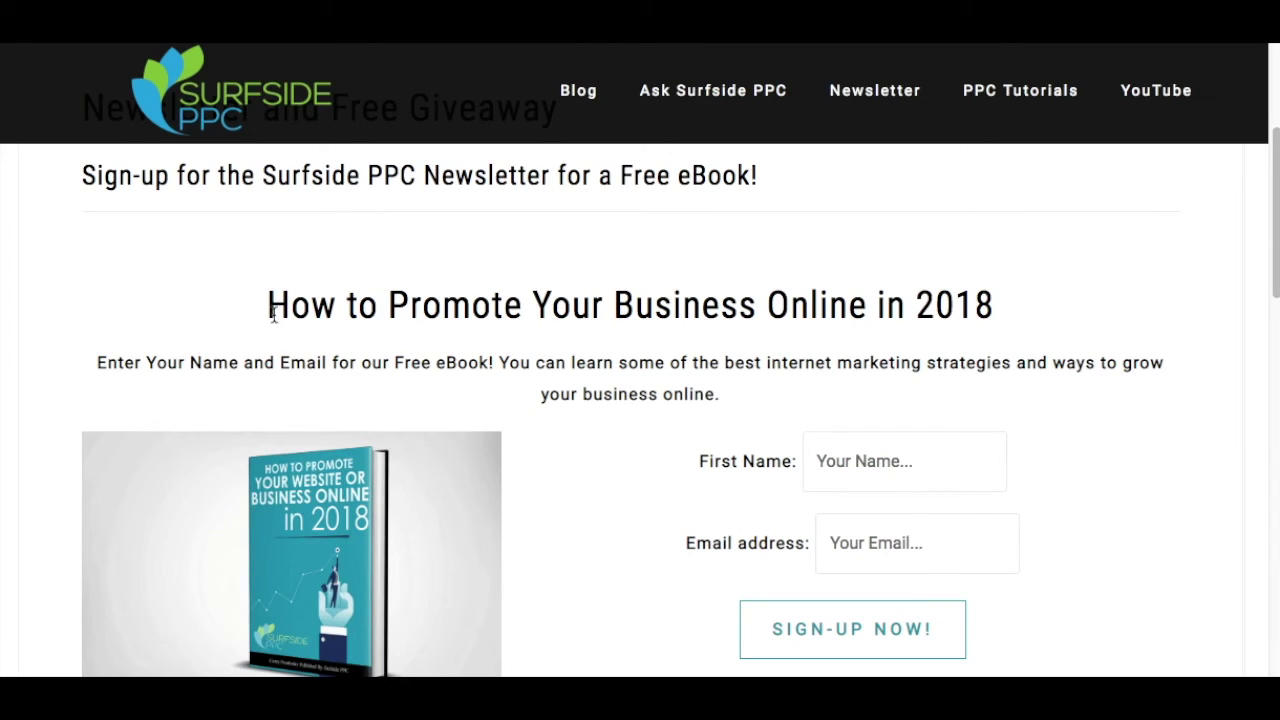
left_click_drag(273, 314, 1038, 316)
left_click(1037, 316)
scroll(280, 331, "down", 2)
scroll(350, 347, "up", 2)
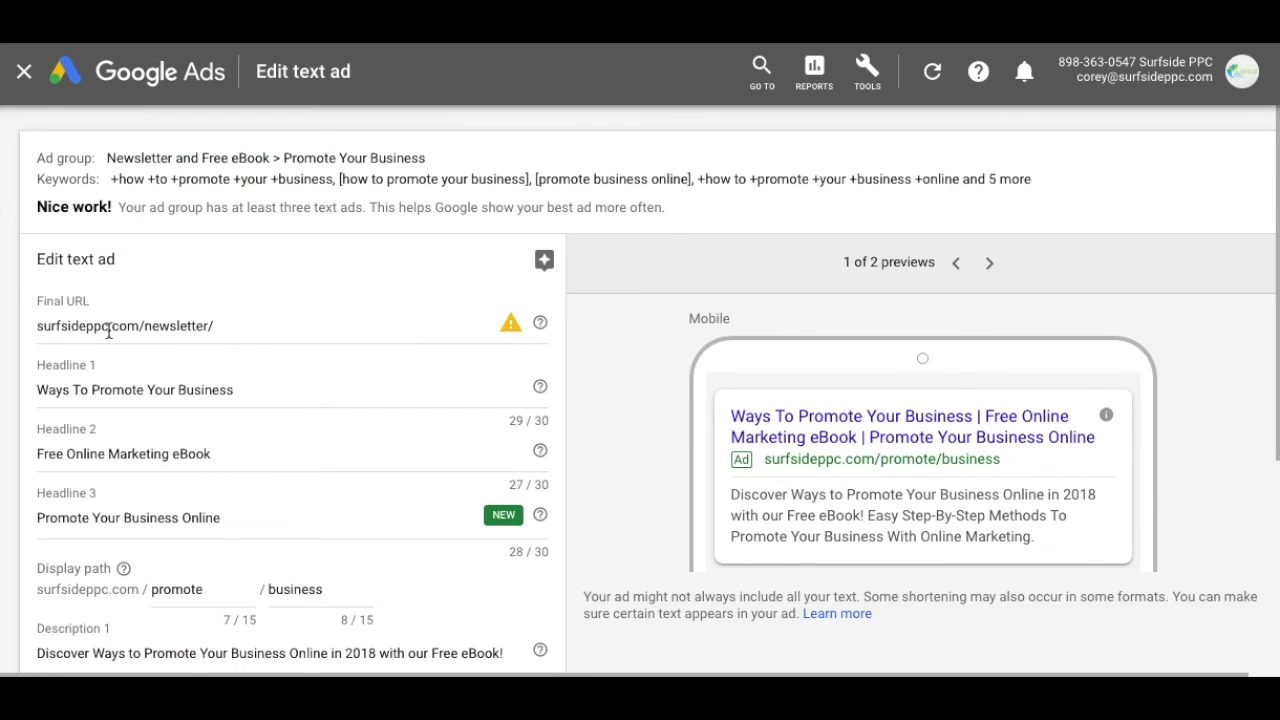
Check the ad's final URL and descriptions, and leave the ad editor without saving.
scroll(240, 206, "down", 5)
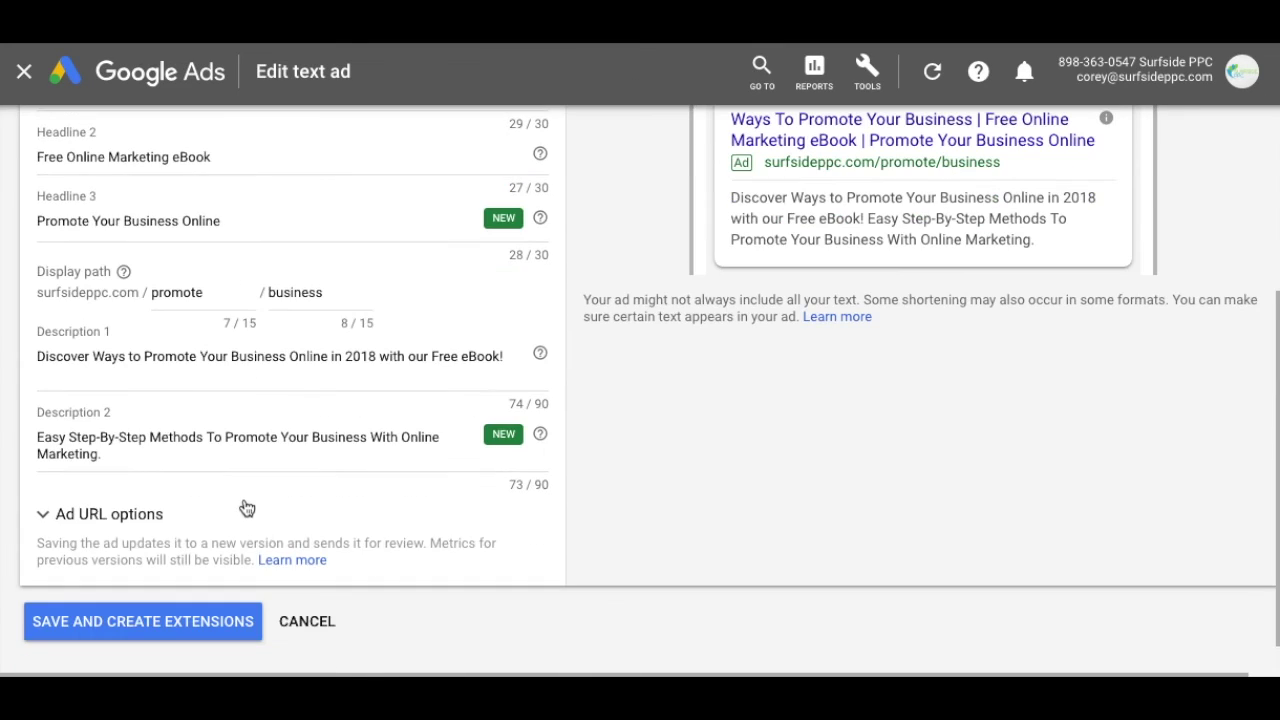
left_click(325, 621)
left_click(808, 423)
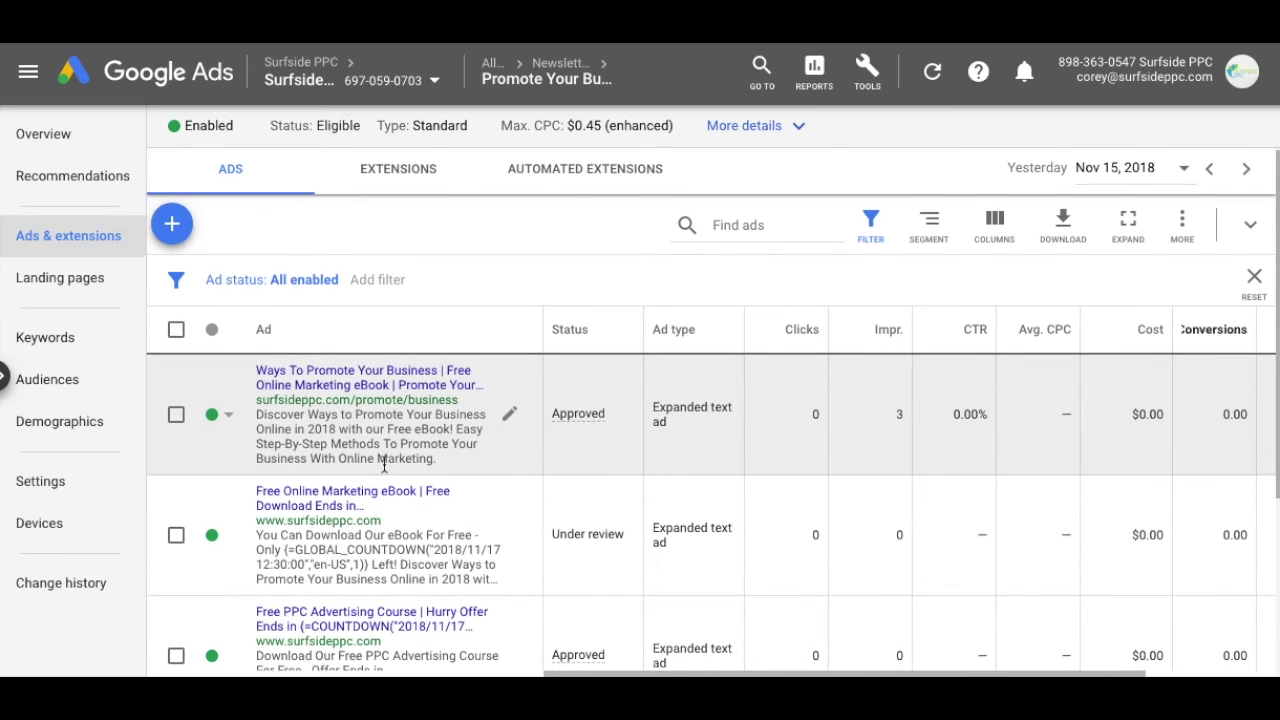
Select all three ads in the Promote Your Business ad group and show their bulk edit options.
scroll(340, 420, "down", 2)
scroll(335, 420, "up", 1)
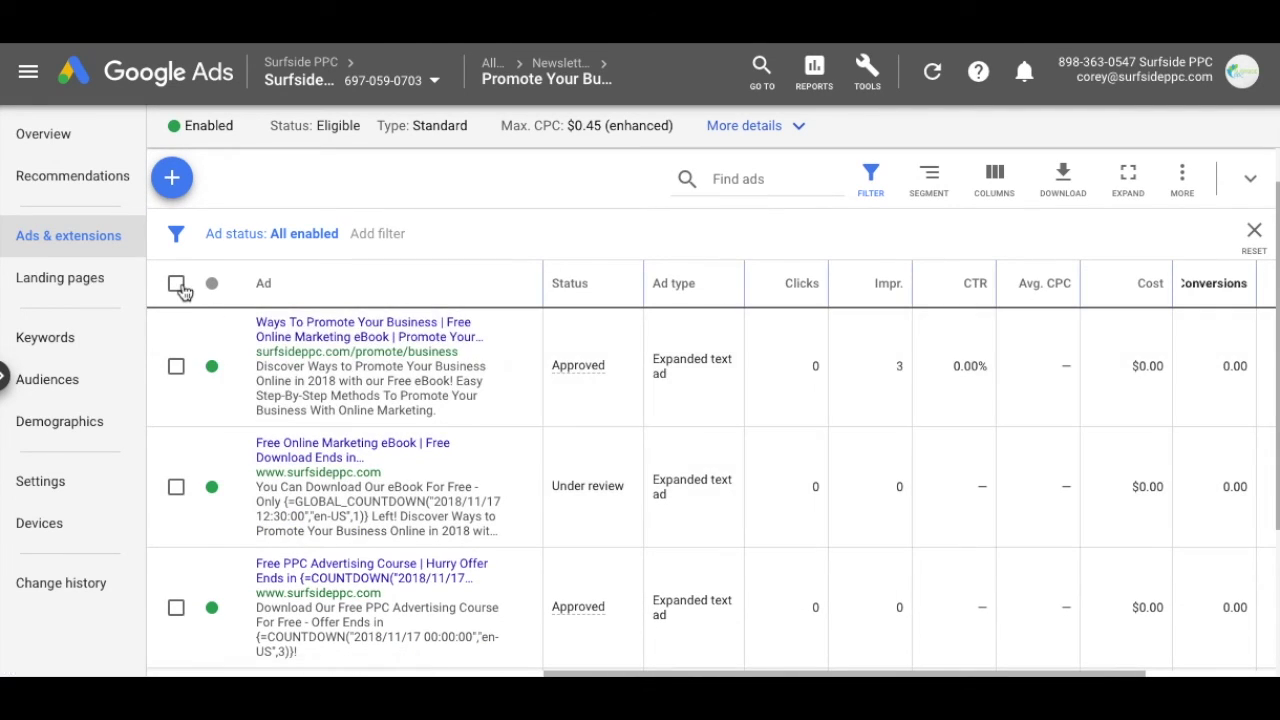
left_click(176, 283)
left_click(318, 180)
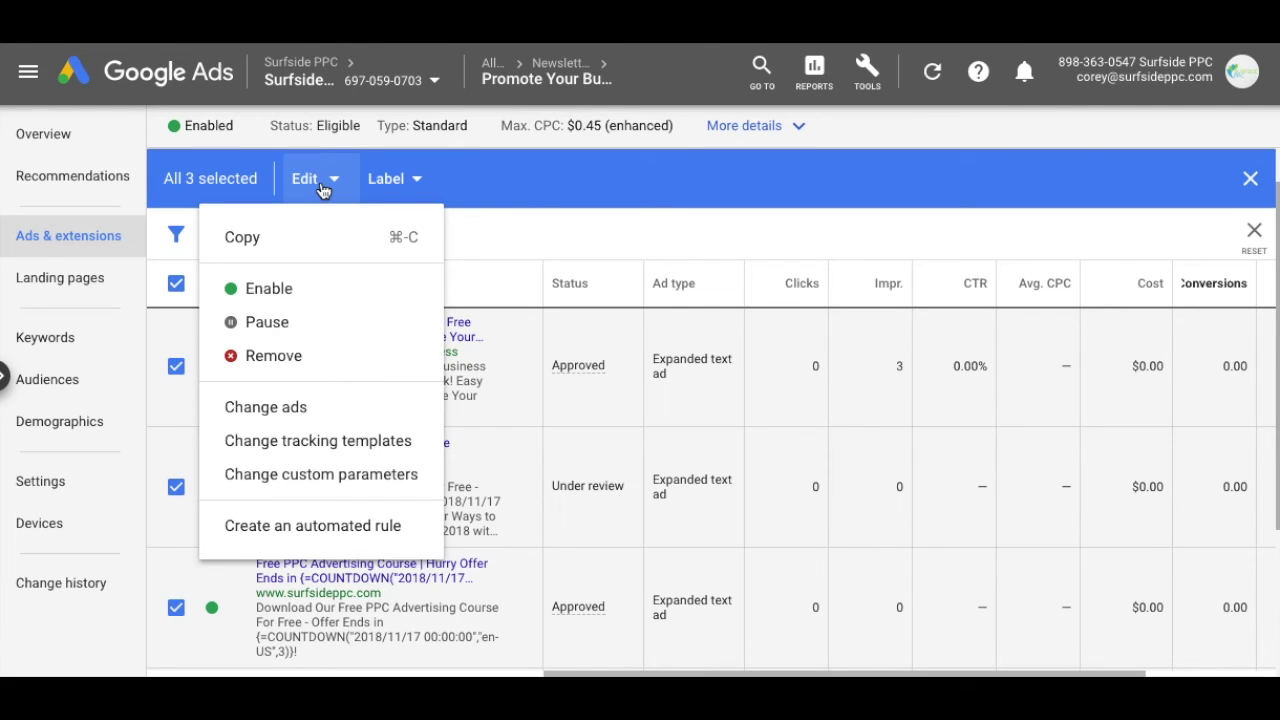
Look through the available ad filters without applying one, and sort the ads by clicks.
left_click(543, 237)
left_click(543, 237)
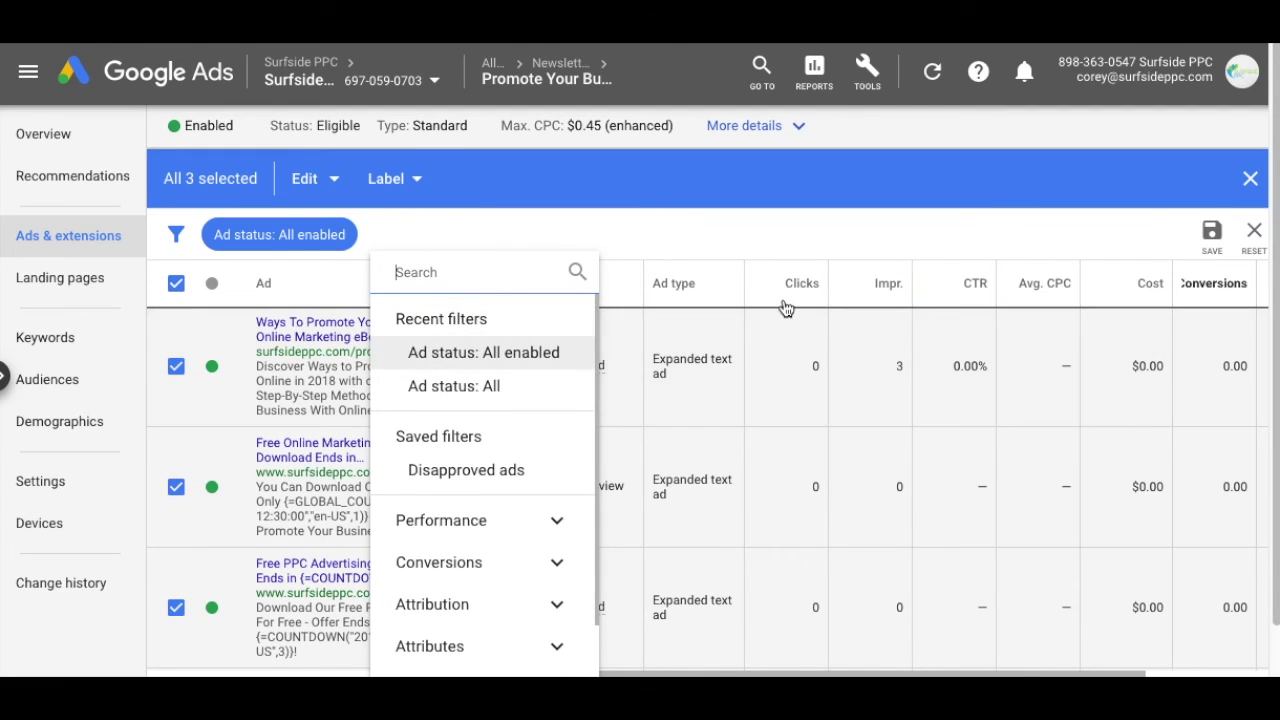
left_click(790, 285)
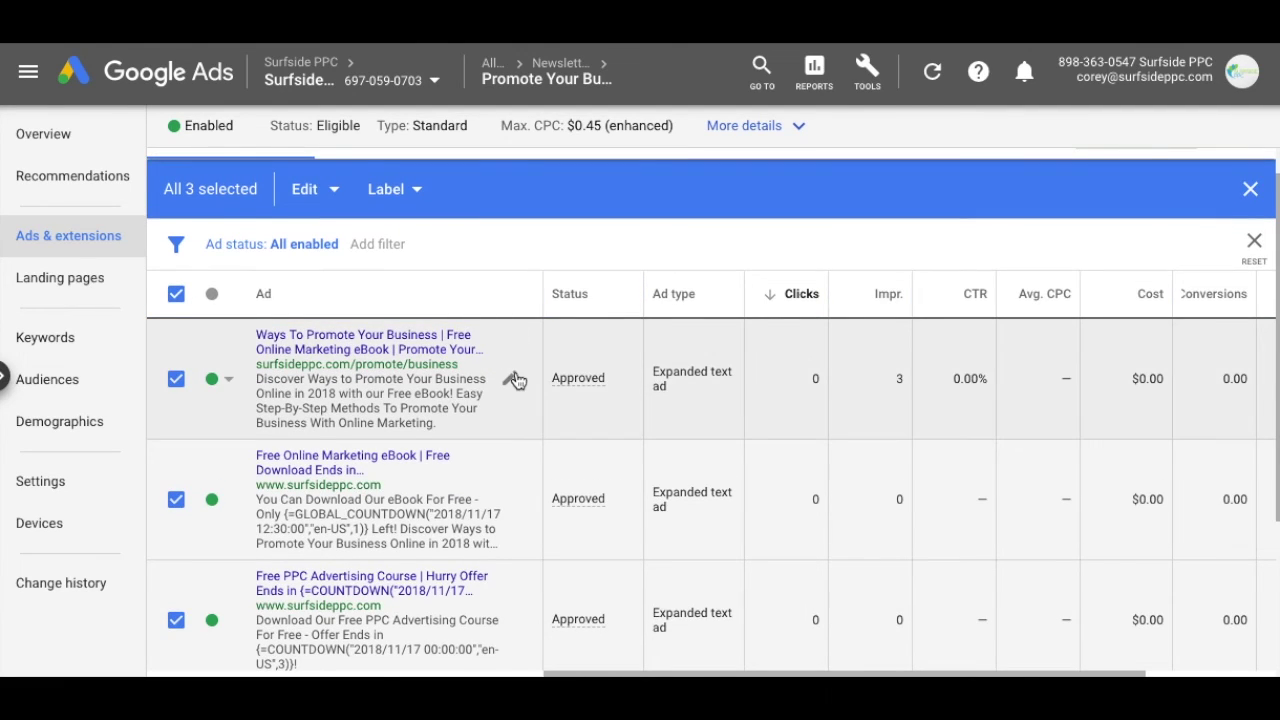
Try changing the Ways To Promote Your Business ad's final URL to surfsideppc.com/newsletter-2/, and discard the edit.
left_click(514, 378)
left_click(537, 397)
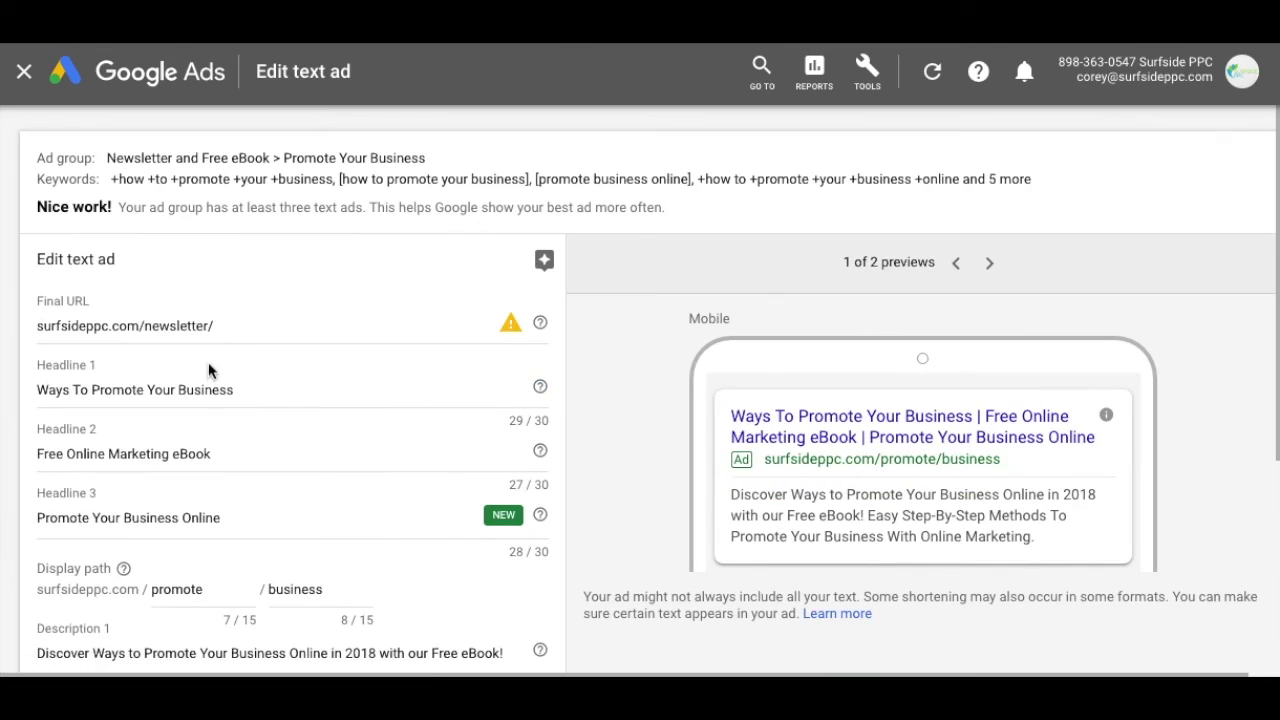
left_click(211, 327)
type("-2")
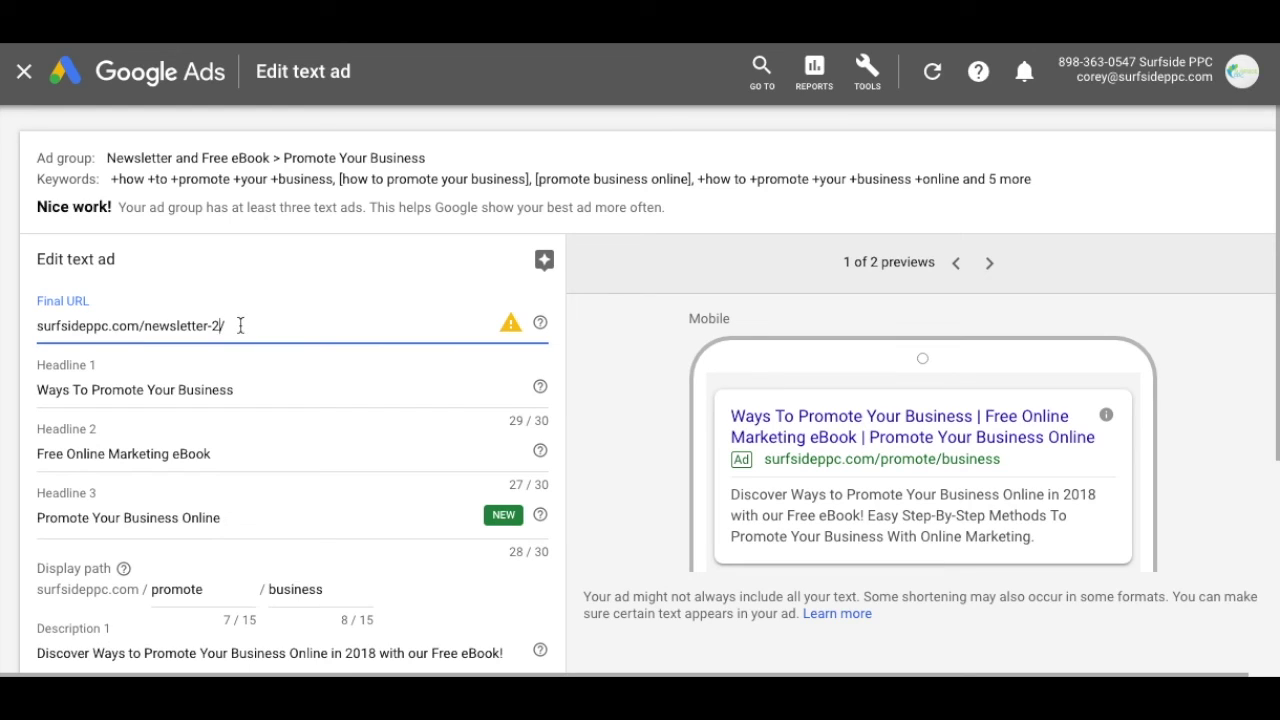
scroll(240, 325, "down", 3)
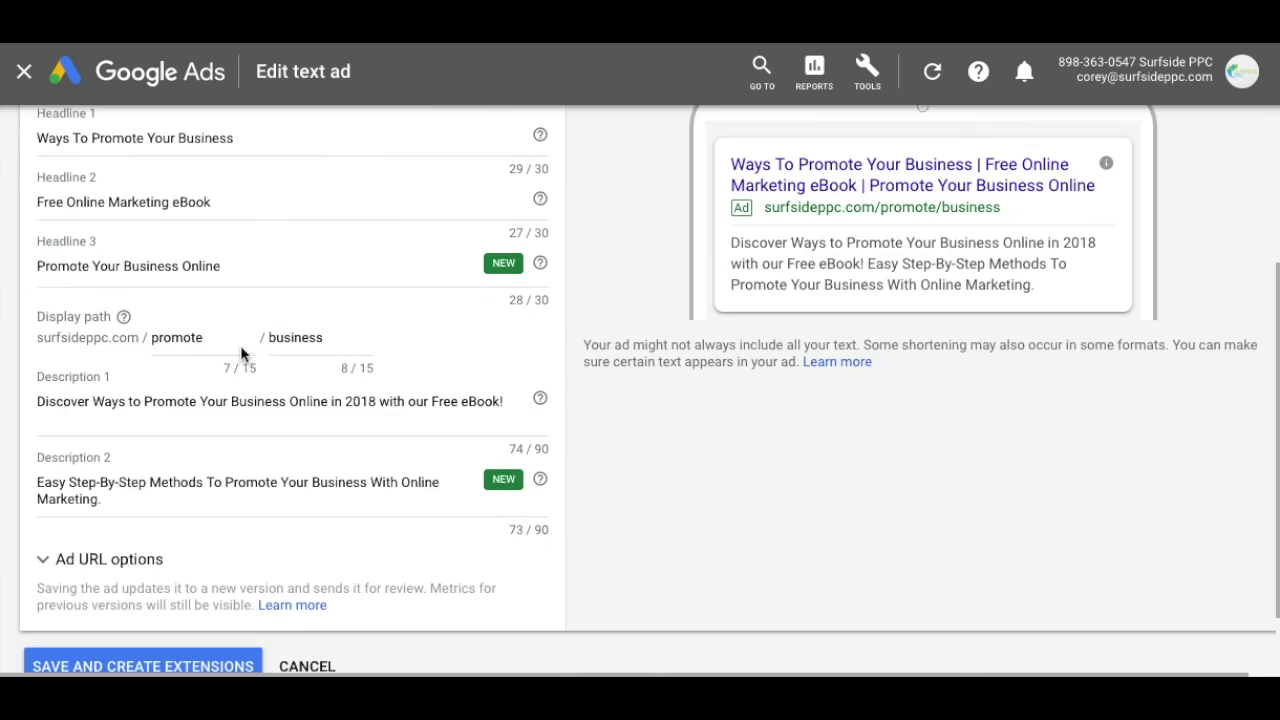
left_click(314, 666)
left_click(815, 420)
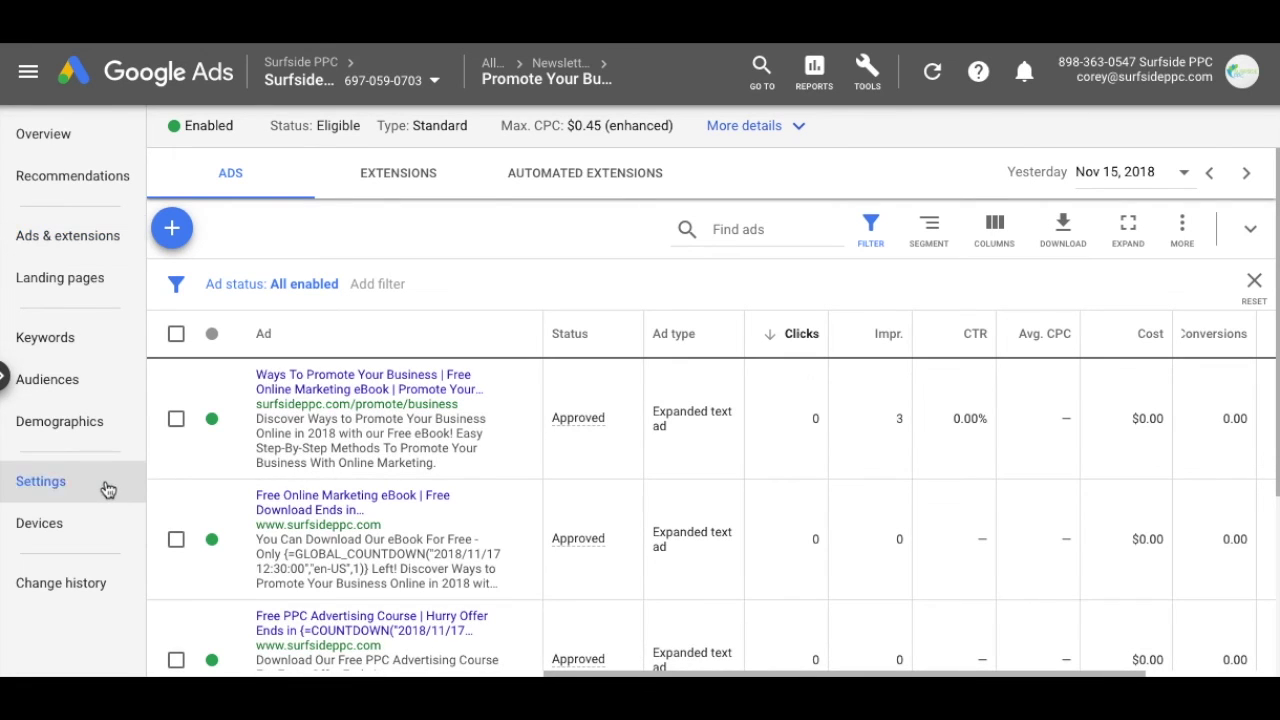
In the ad group's settings, try the Do not optimize ad rotation, and choose Optimize: Prefer best performing ads instead.
left_click(107, 489)
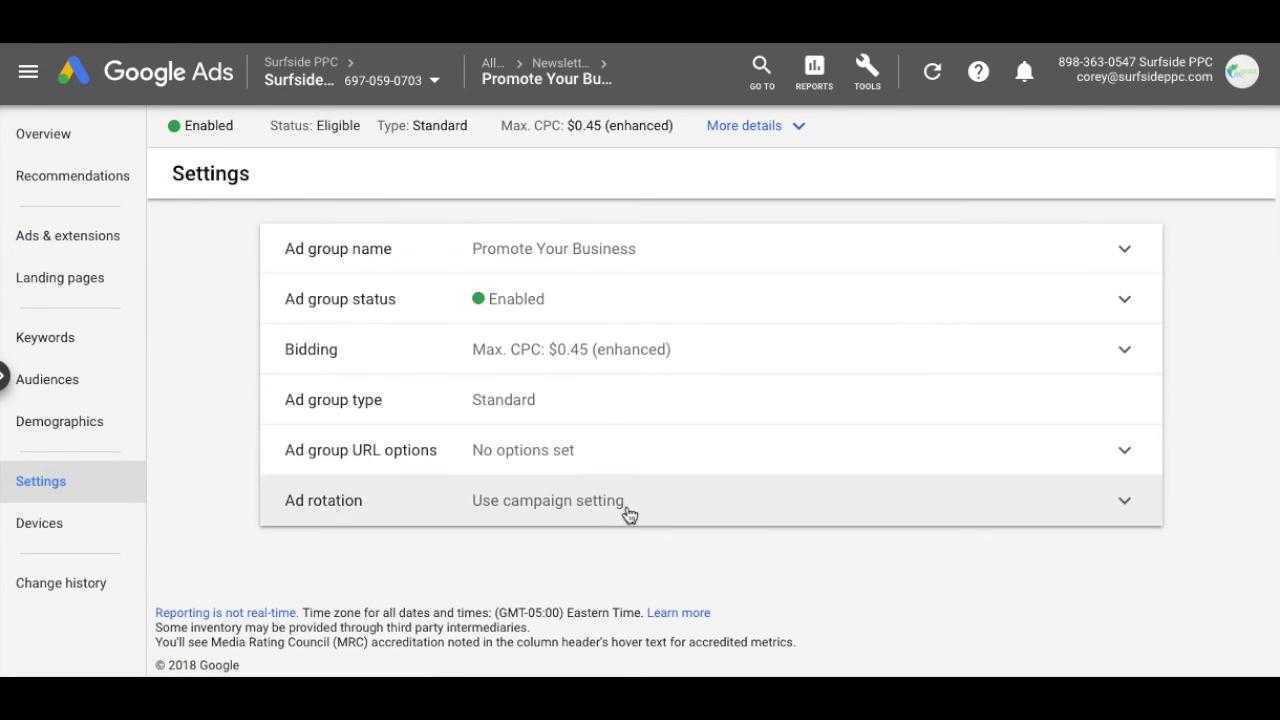
left_click(648, 512)
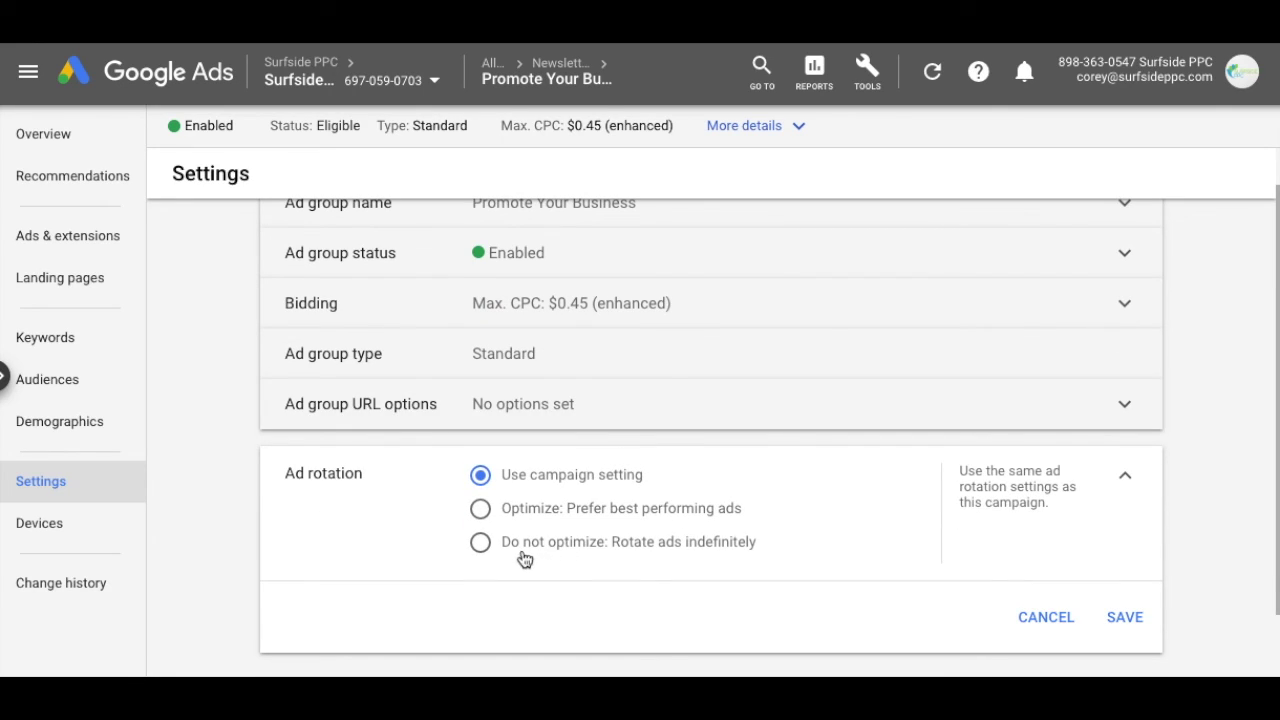
left_click(481, 545)
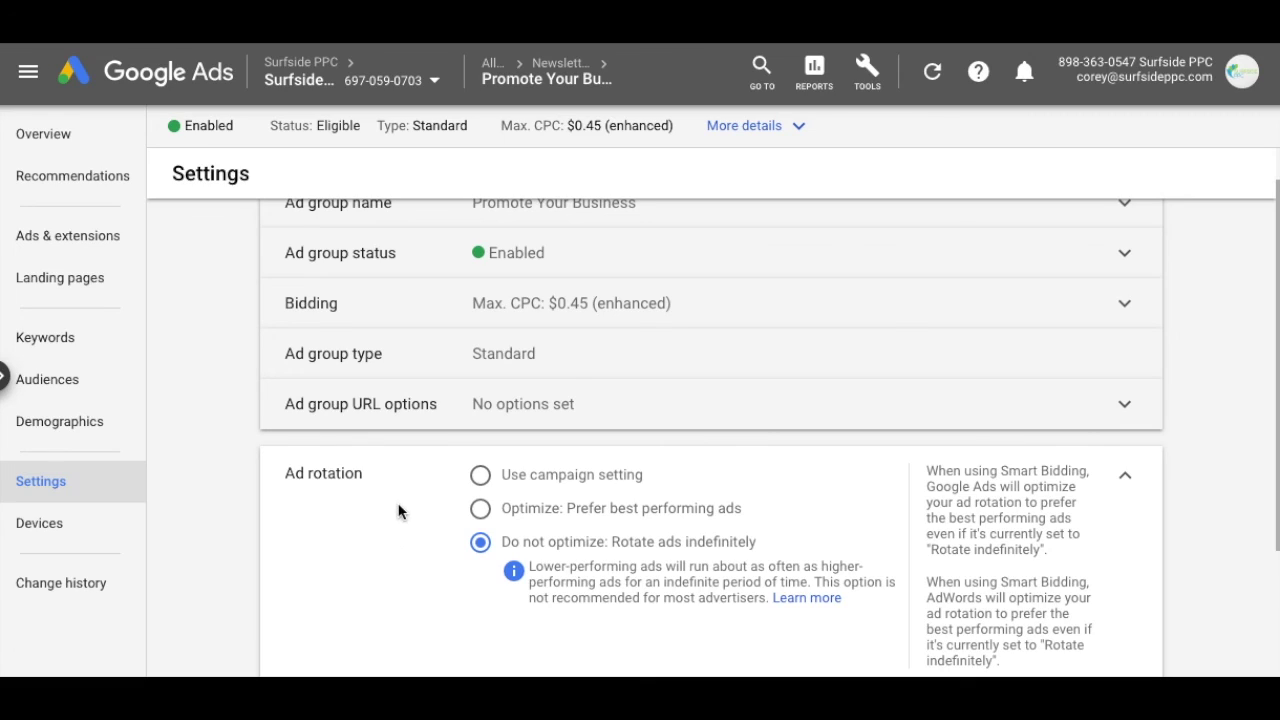
left_click(481, 510)
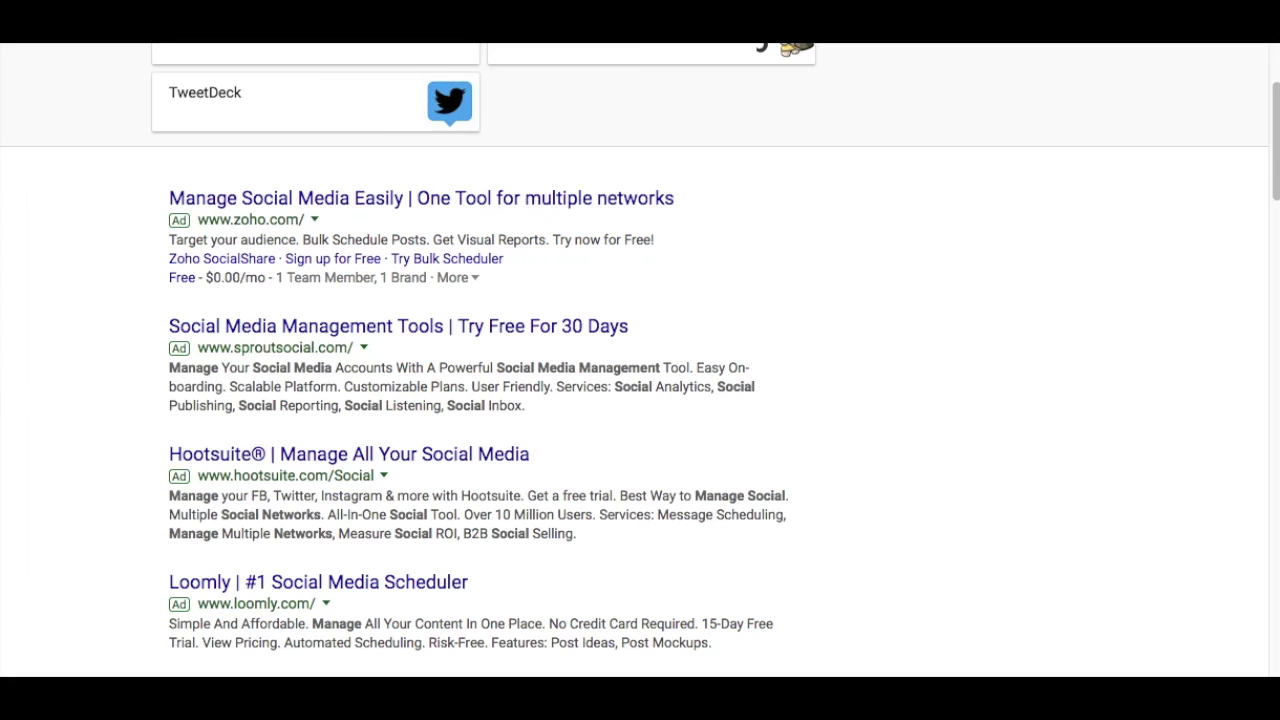
Examine the text ads and organic listings in the Google results for social media management software.
scroll(812, 323, "down", 5)
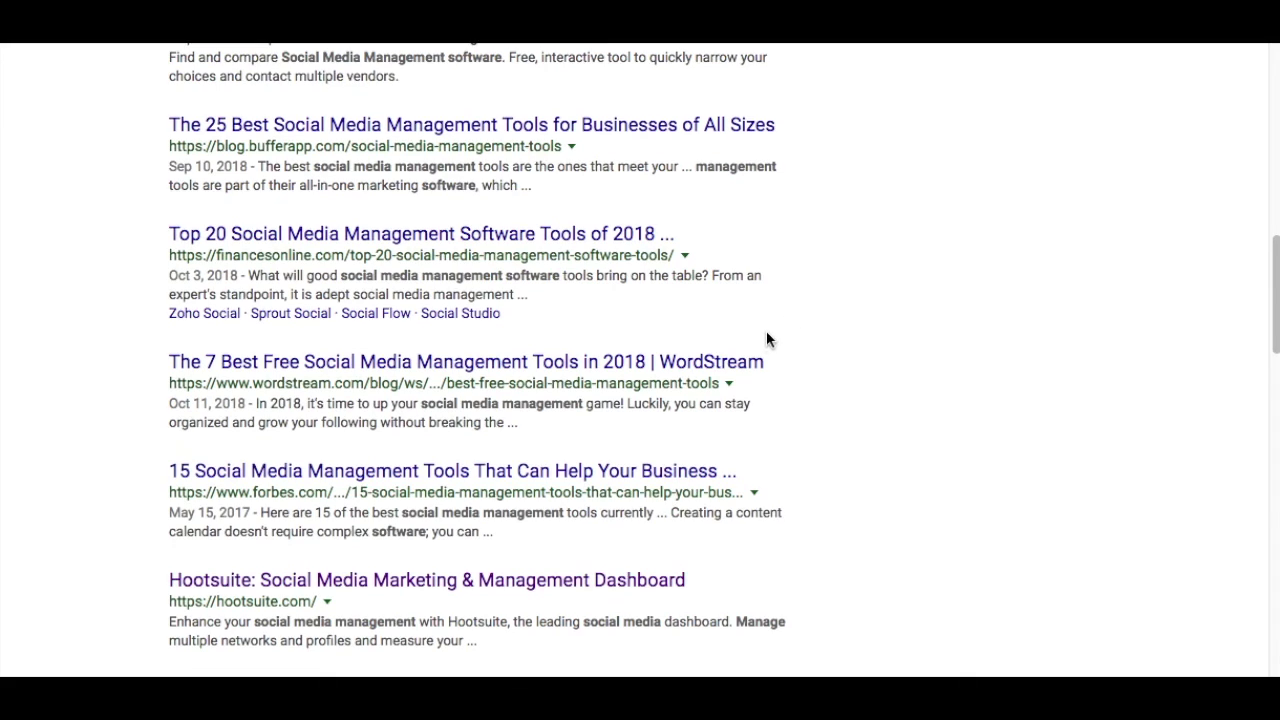
scroll(766, 330, "down", 10)
scroll(322, 300, "up", 2)
scroll(937, 317, "up", 10)
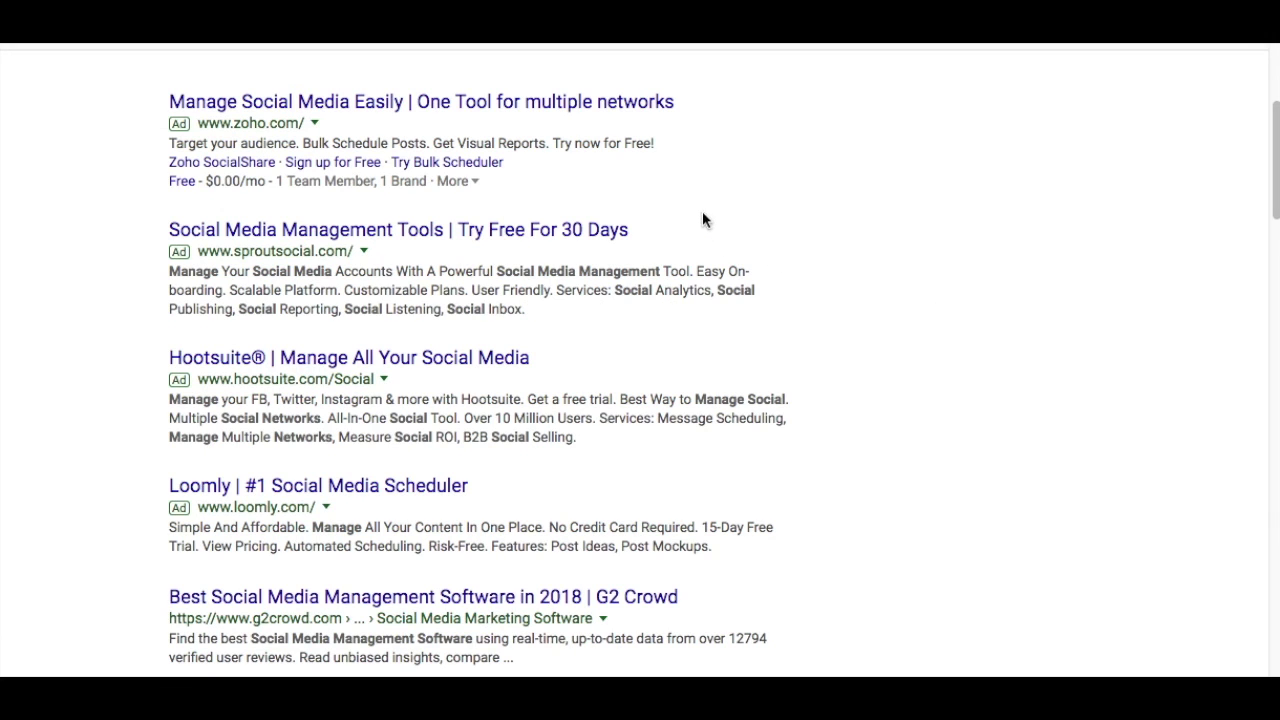
scroll(703, 220, "up", 3)
scroll(497, 190, "up", 1)
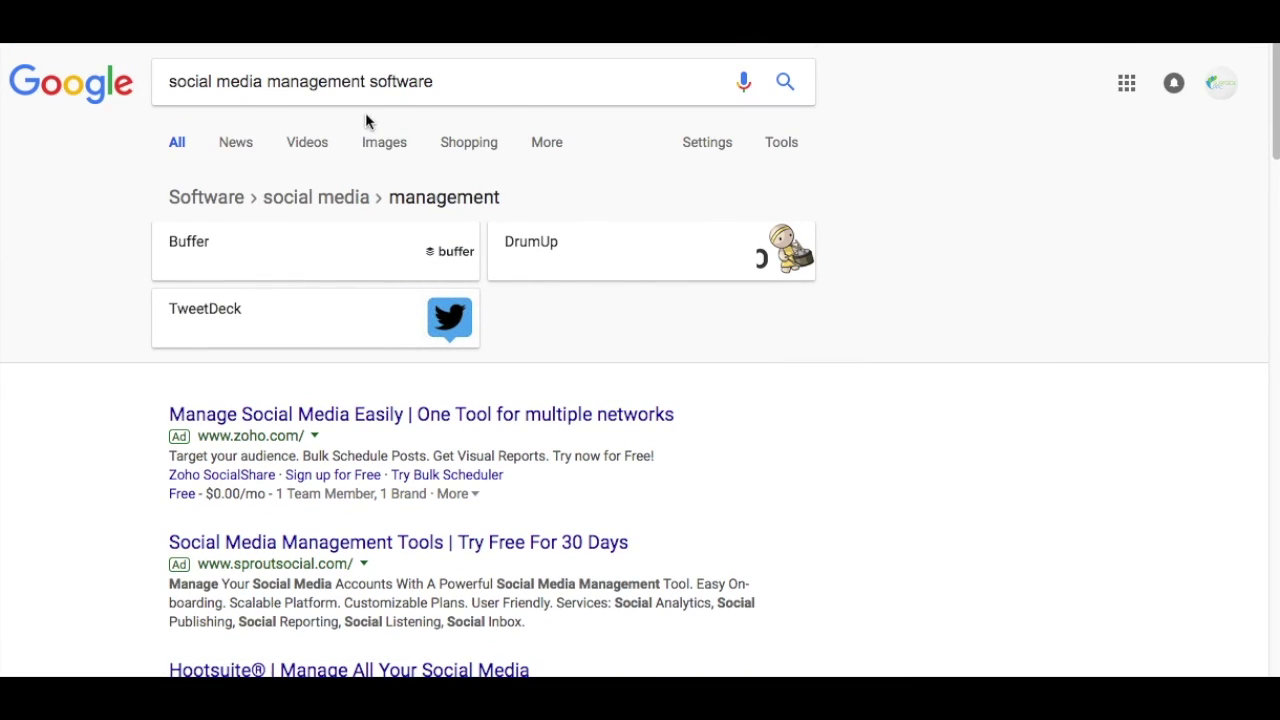